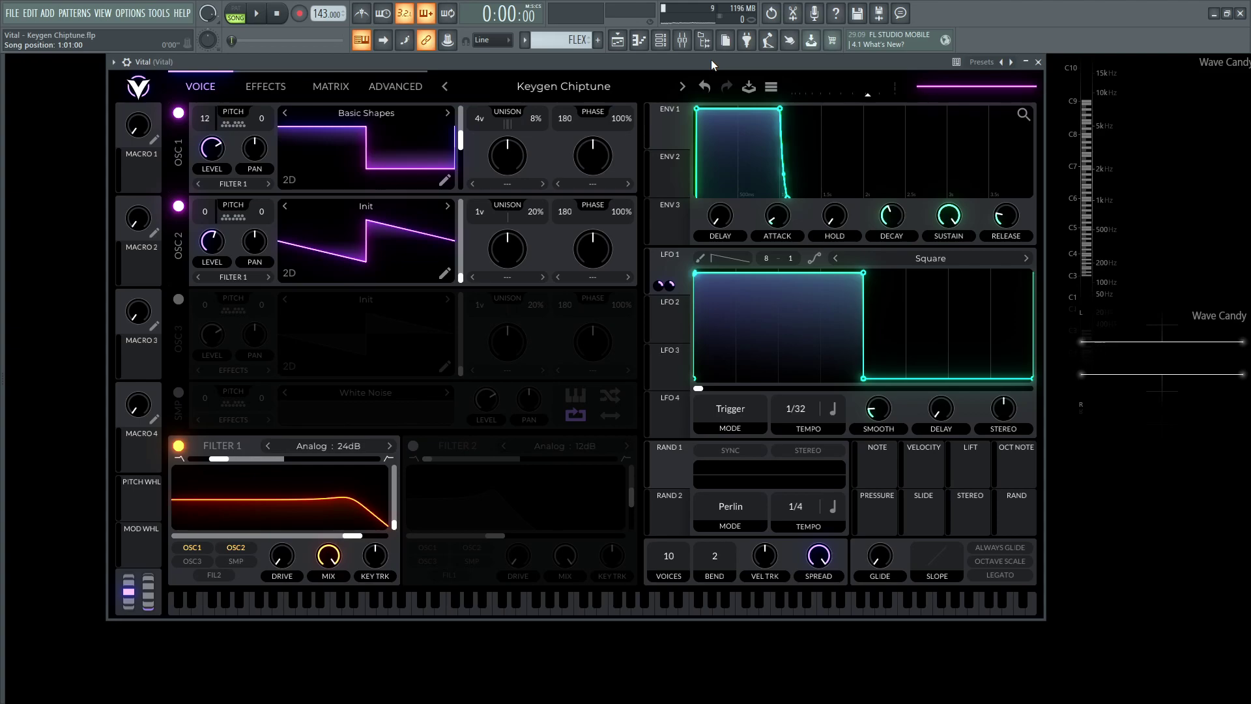
- Preview the patch, glance at the Playlist with F5, then open the Mixer with F9
{"action": "key", "text": "space"}
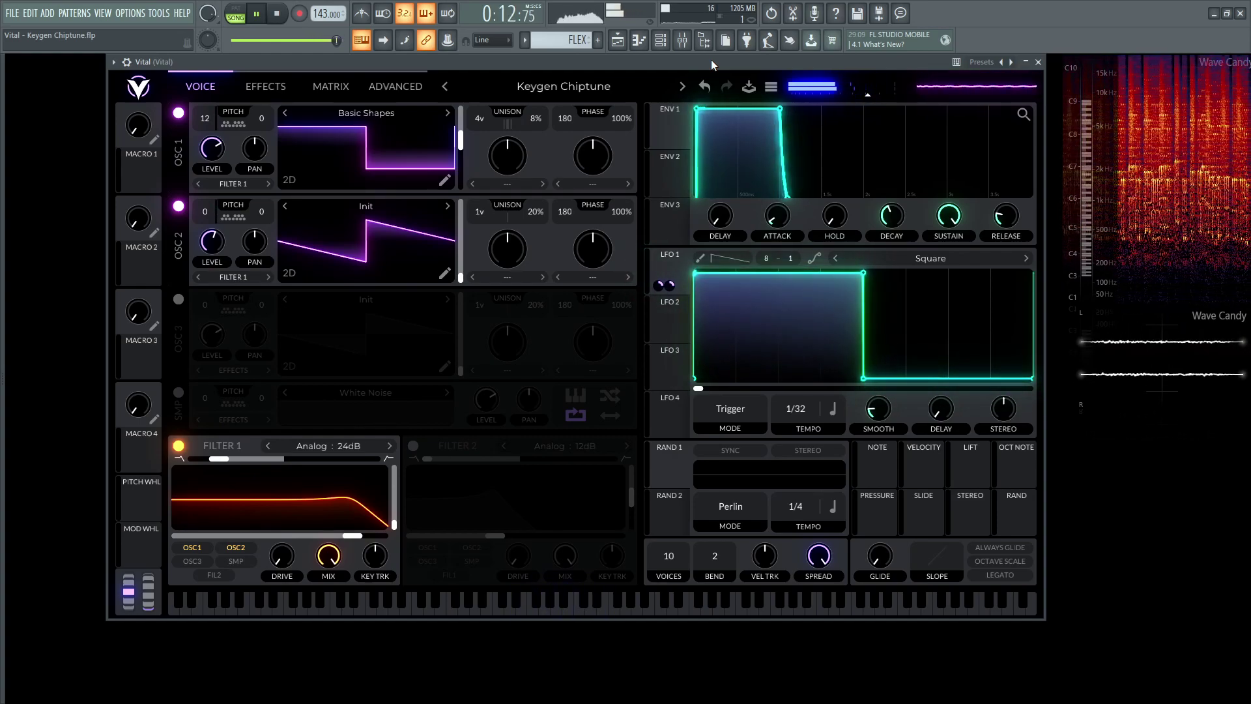
{"action": "key", "text": "space"}
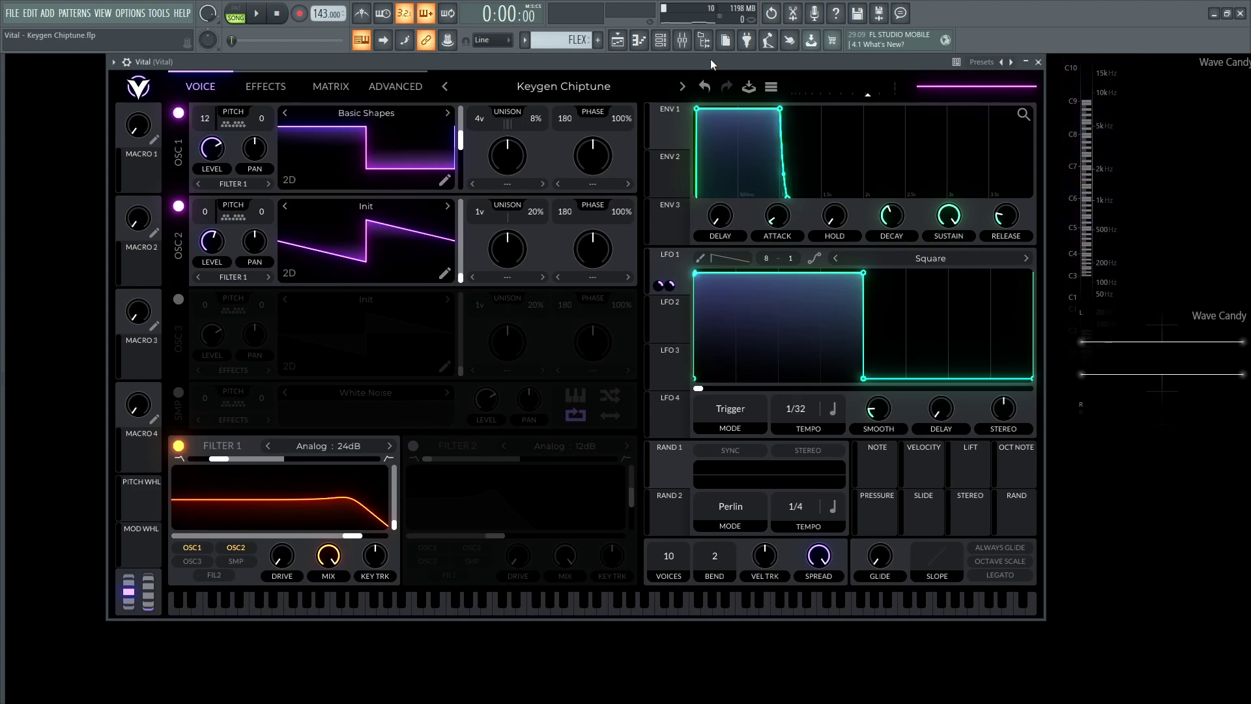
{"action": "key", "text": "F5"}
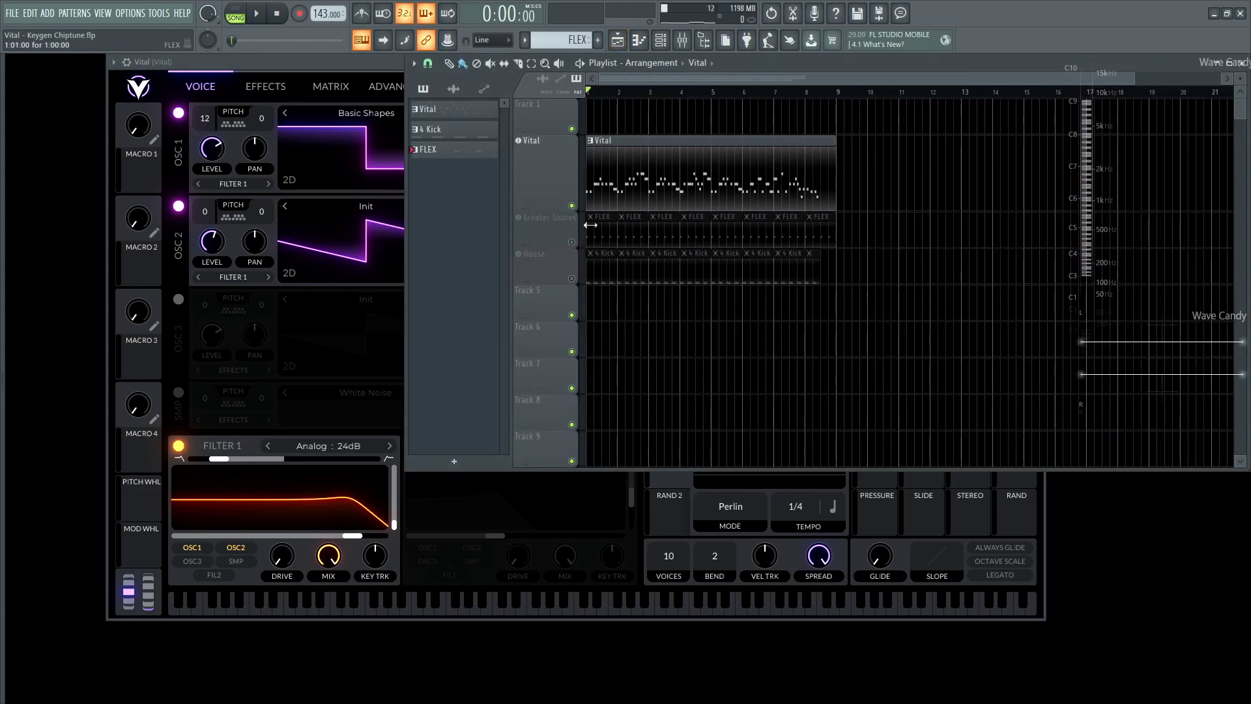
{"action": "key", "text": "F5"}
{"action": "key", "text": "F9"}
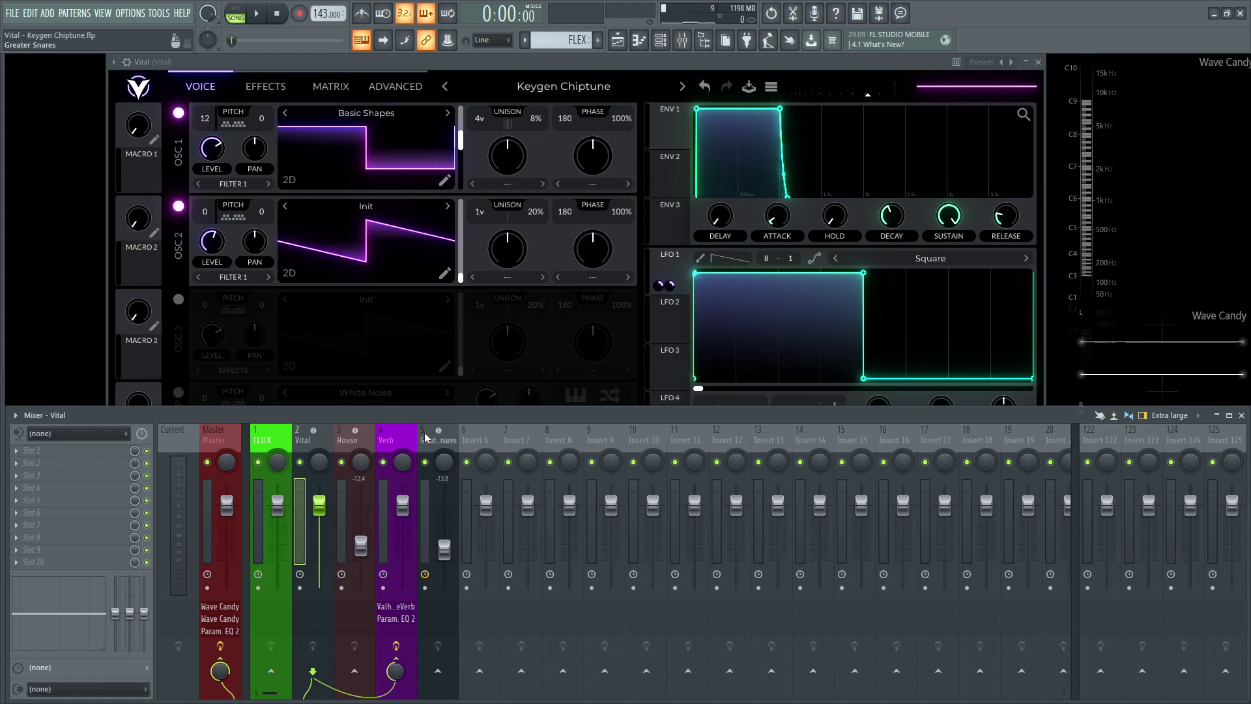
- Inspect the Verb insert's reverb, then reselect the Vital insert and bring Vital forward
{"action": "left_click", "coordinate": [411, 449]}
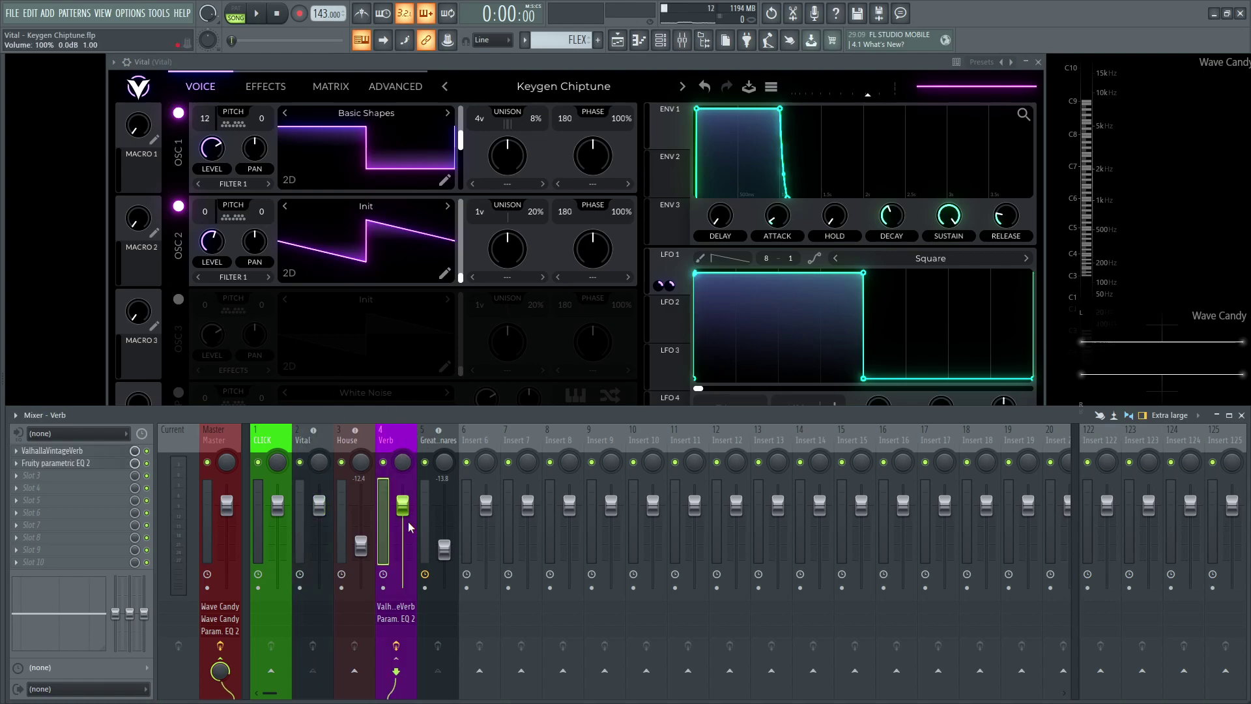
{"action": "left_click", "coordinate": [407, 607]}
{"action": "left_click", "coordinate": [407, 607]}
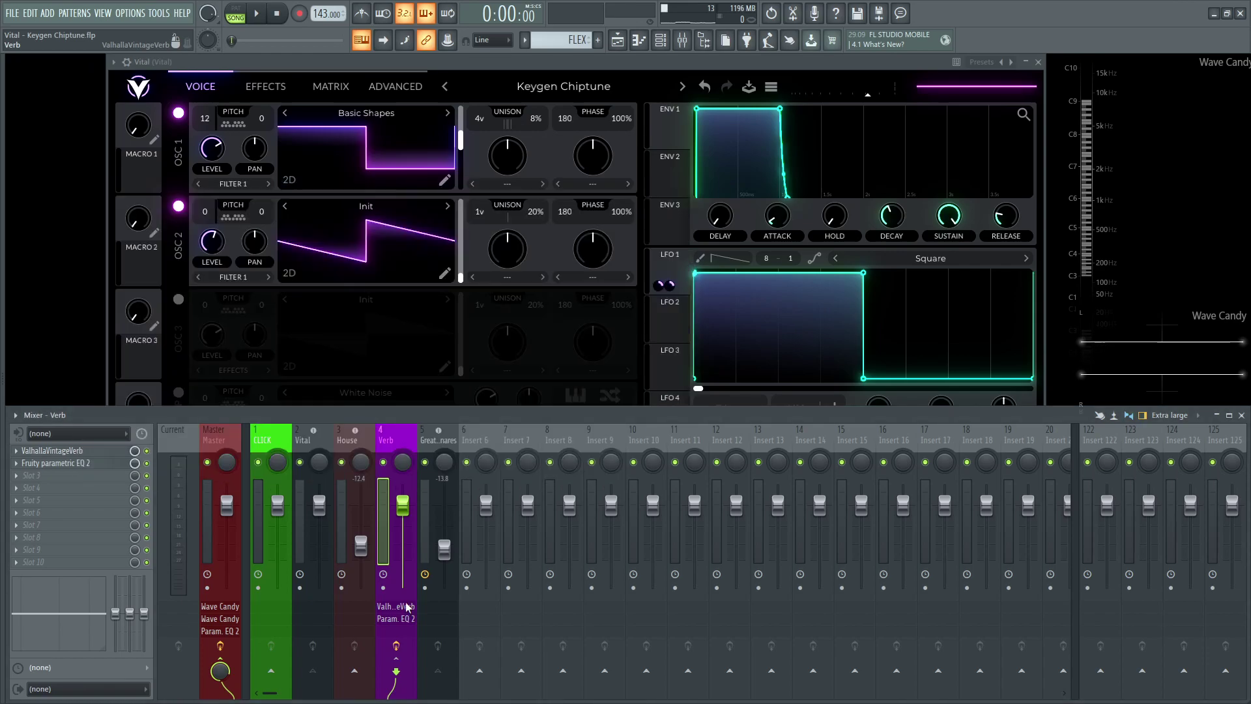
{"action": "left_click", "coordinate": [318, 442]}
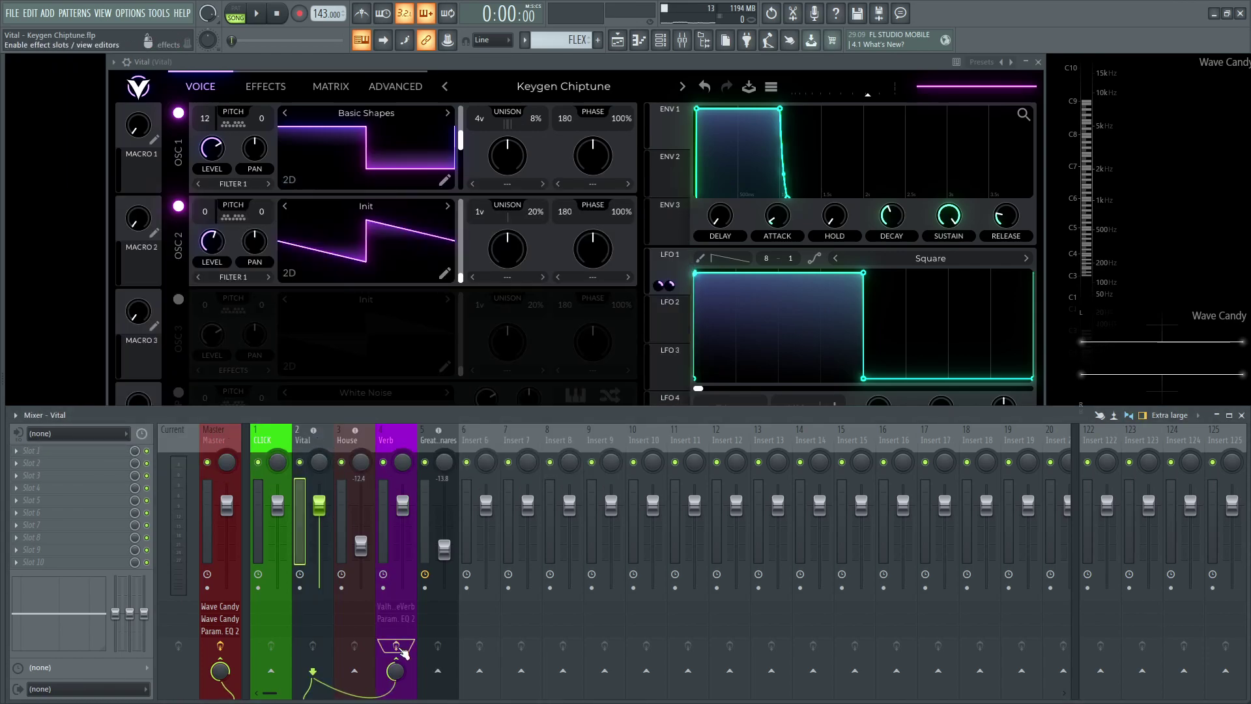
{"action": "left_click", "coordinate": [545, 61]}
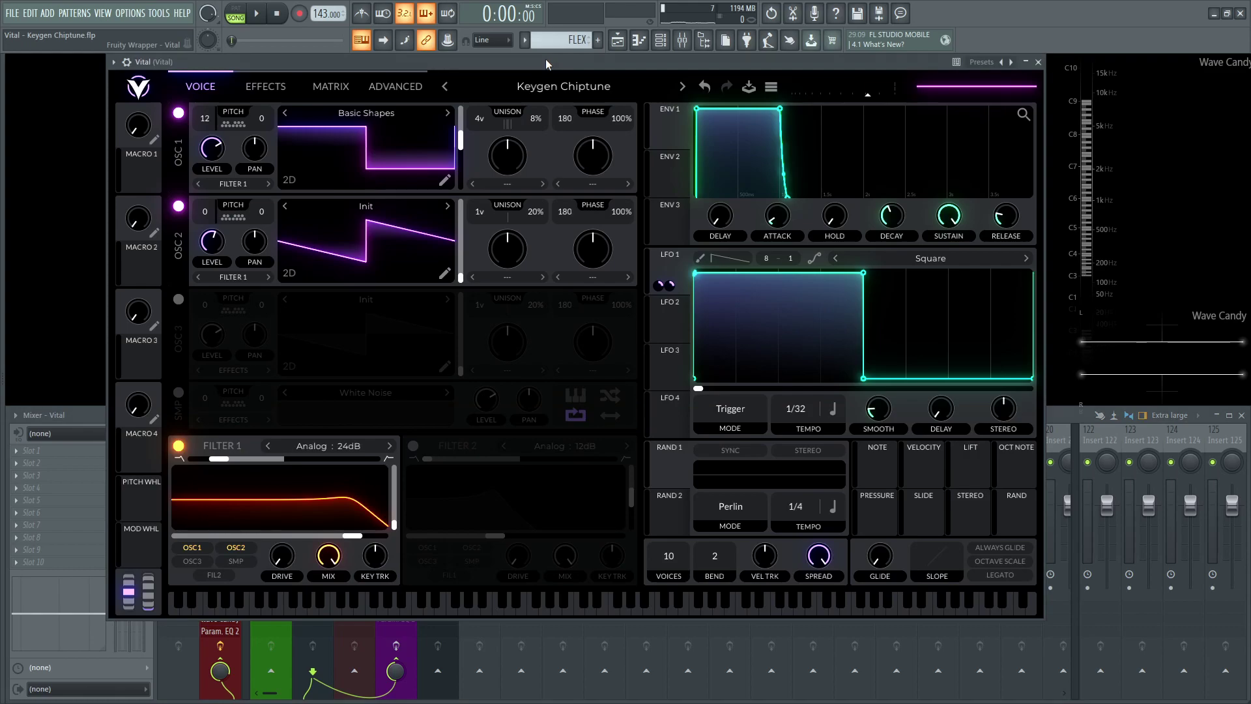
- Audition the patch, then switch off the Distortion, Delay and EQ effects
{"action": "key", "text": "space"}
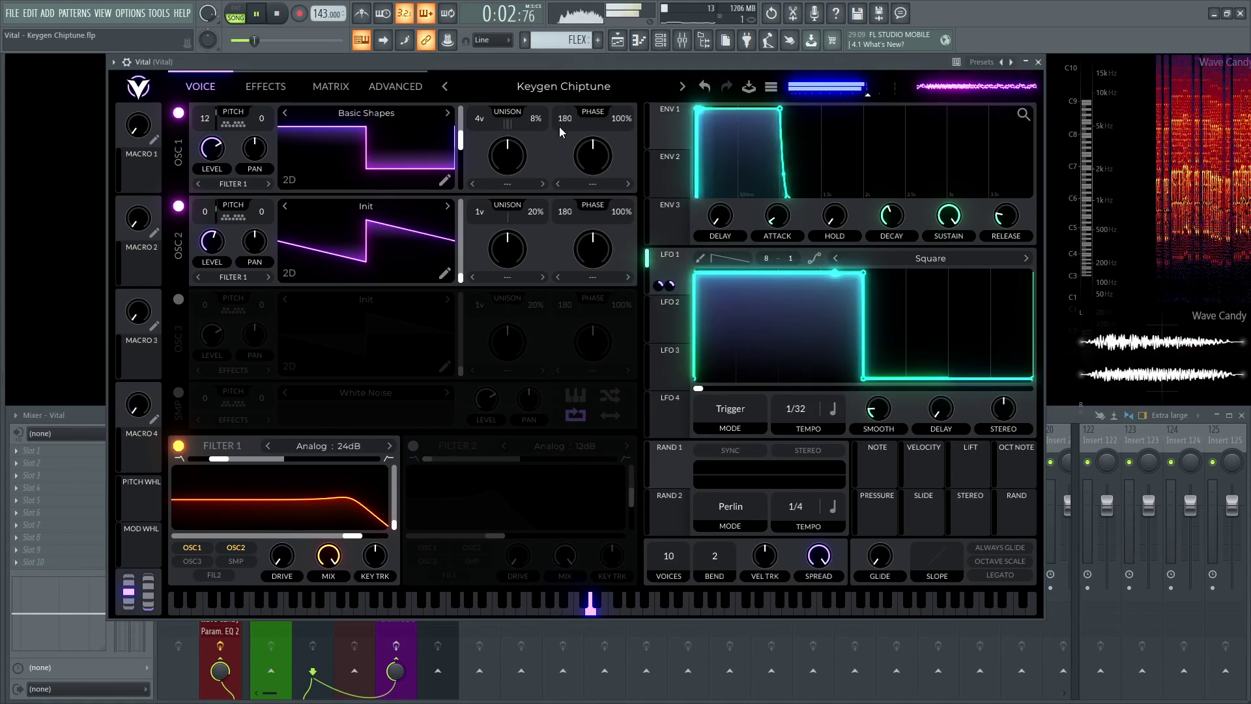
{"action": "key", "text": "space"}
{"action": "left_click", "coordinate": [261, 86]}
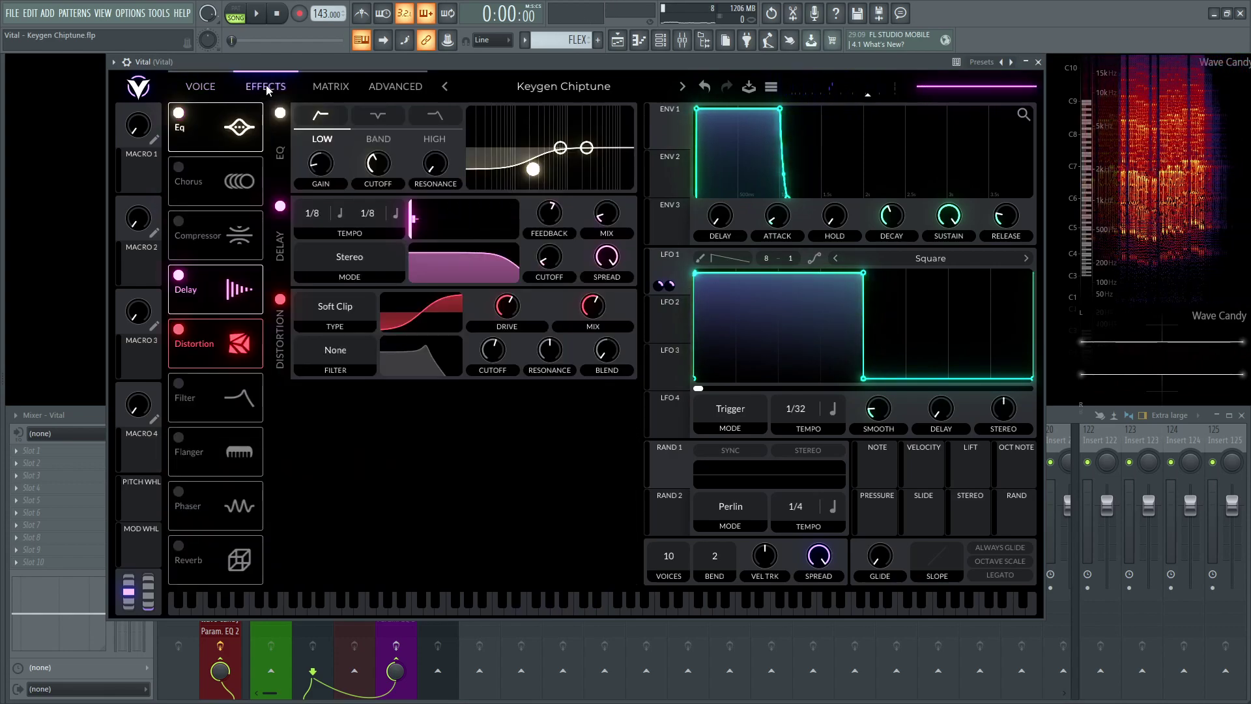
{"action": "left_click", "coordinate": [280, 299]}
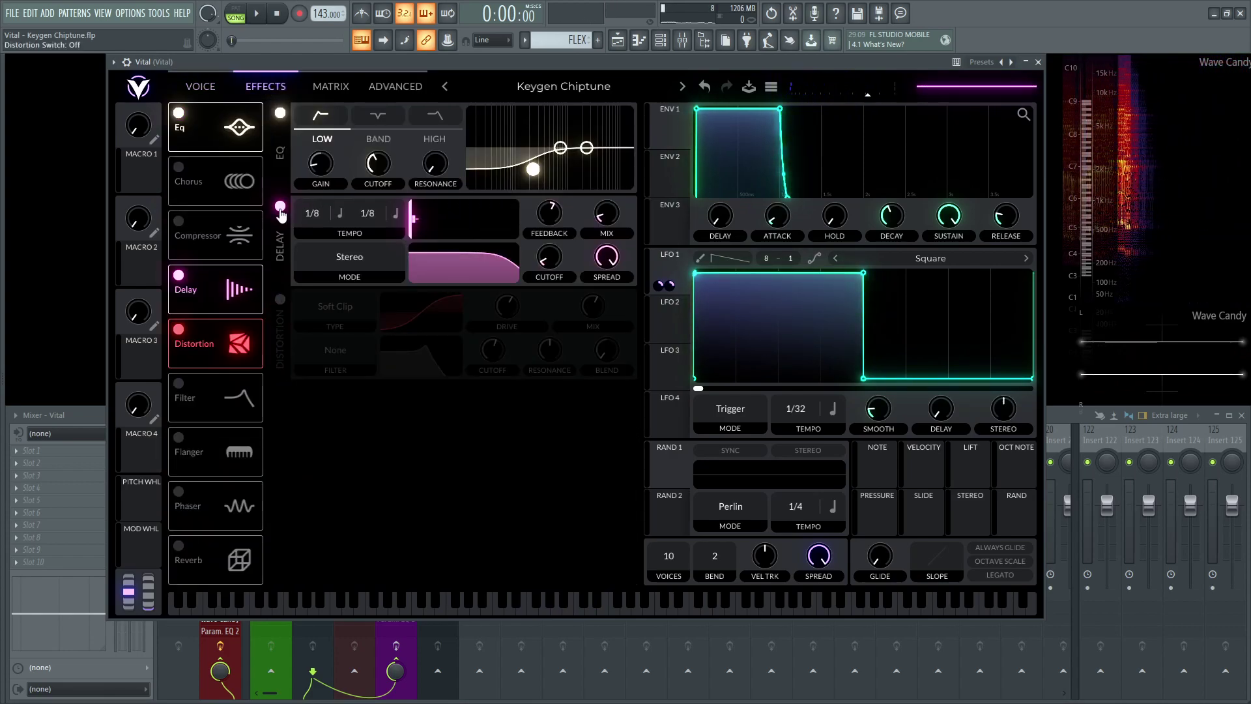
{"action": "left_click", "coordinate": [281, 206]}
{"action": "left_click", "coordinate": [280, 114]}
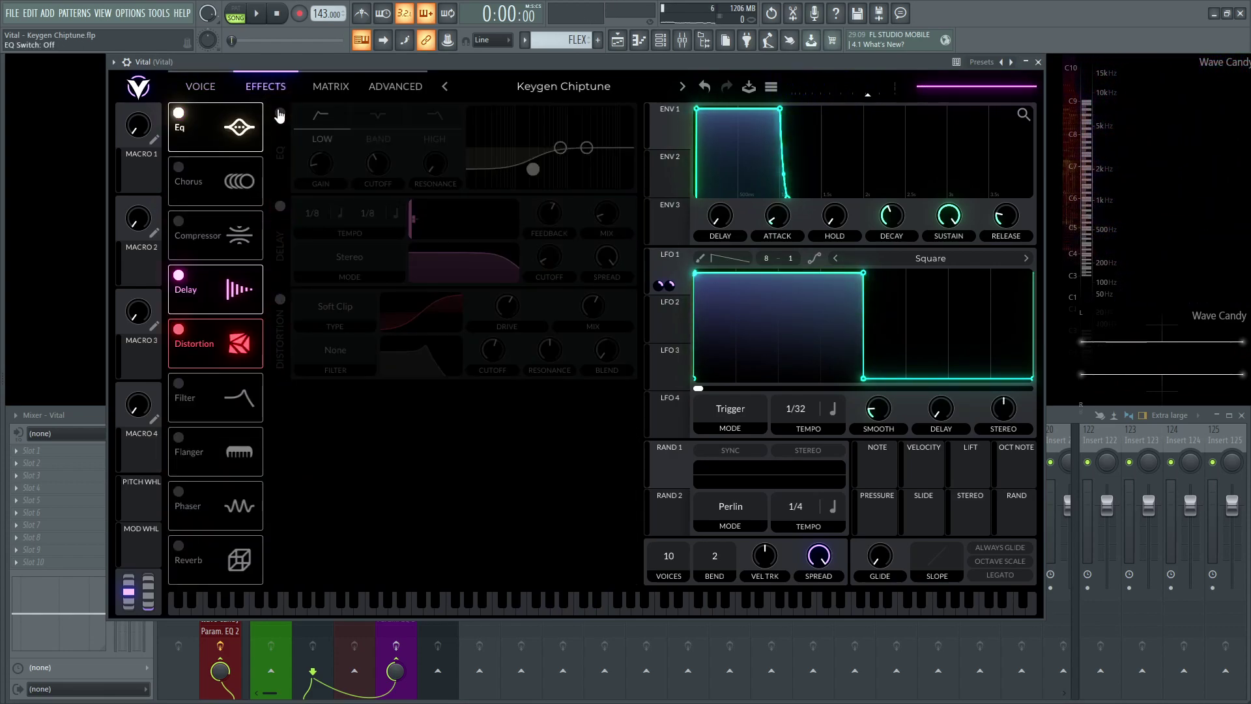
- Return to the Voice page and audition the patch without effects
{"action": "left_click", "coordinate": [202, 88]}
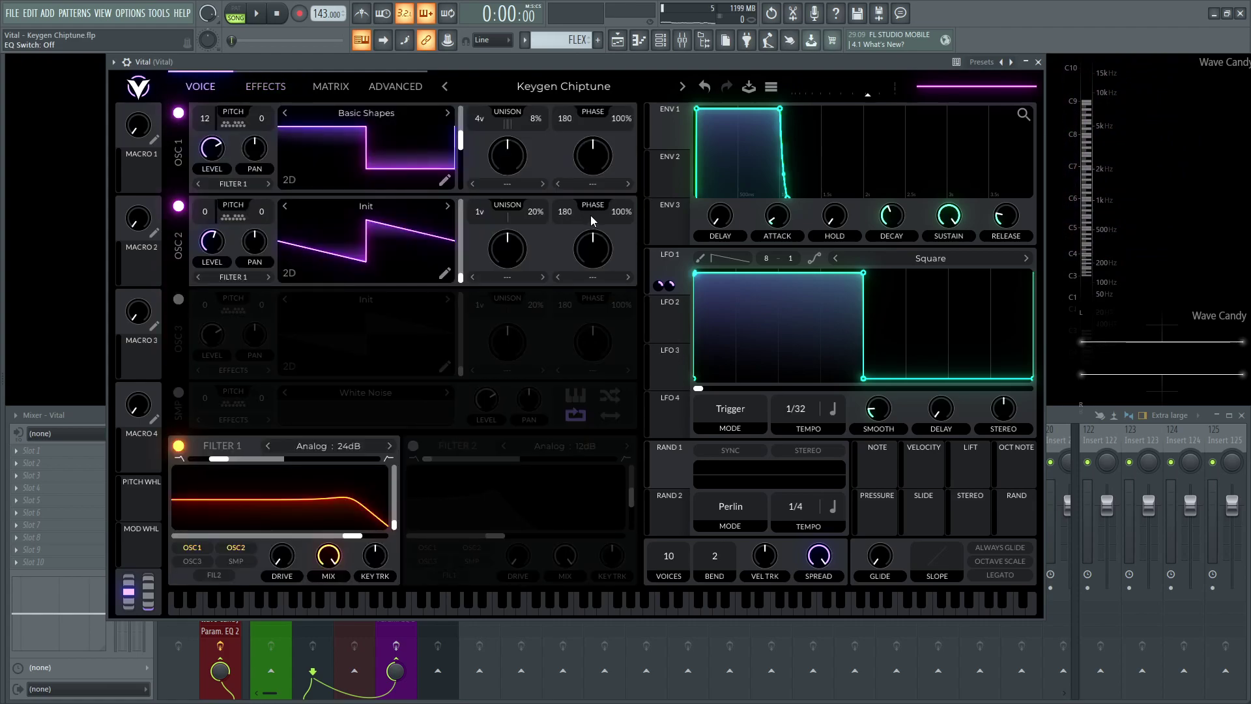
{"action": "key", "text": "space"}
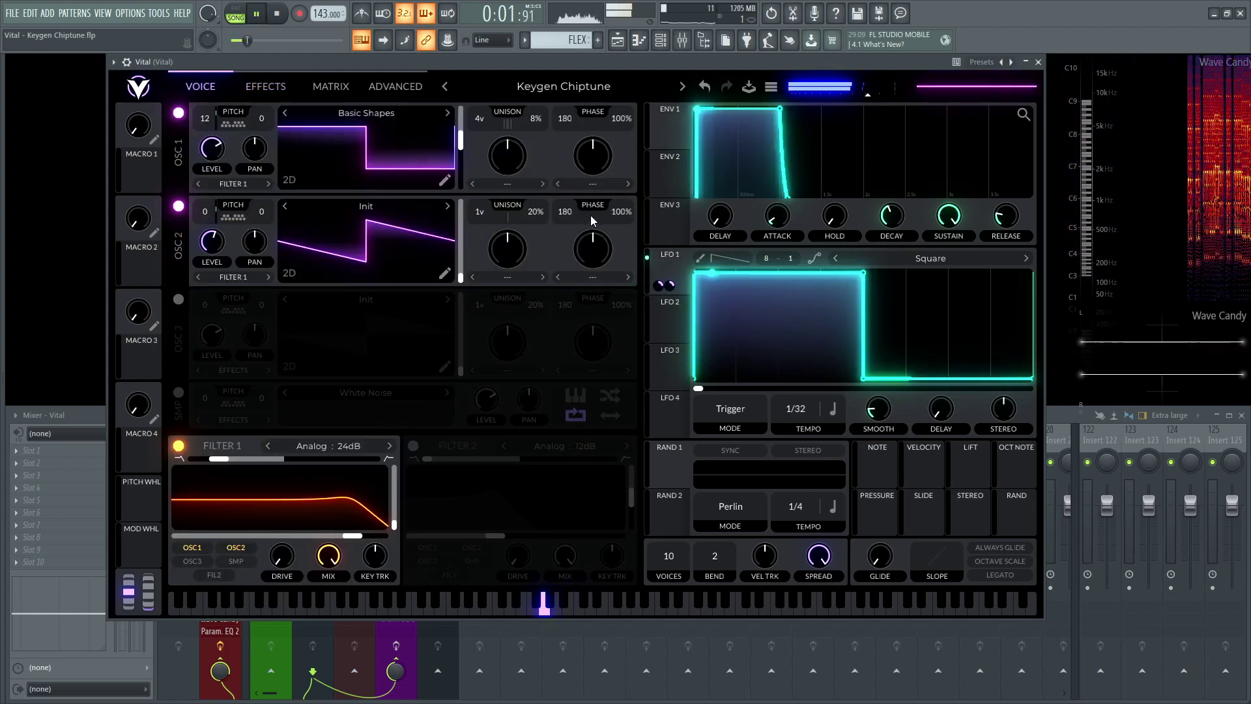
{"action": "key", "text": "space"}
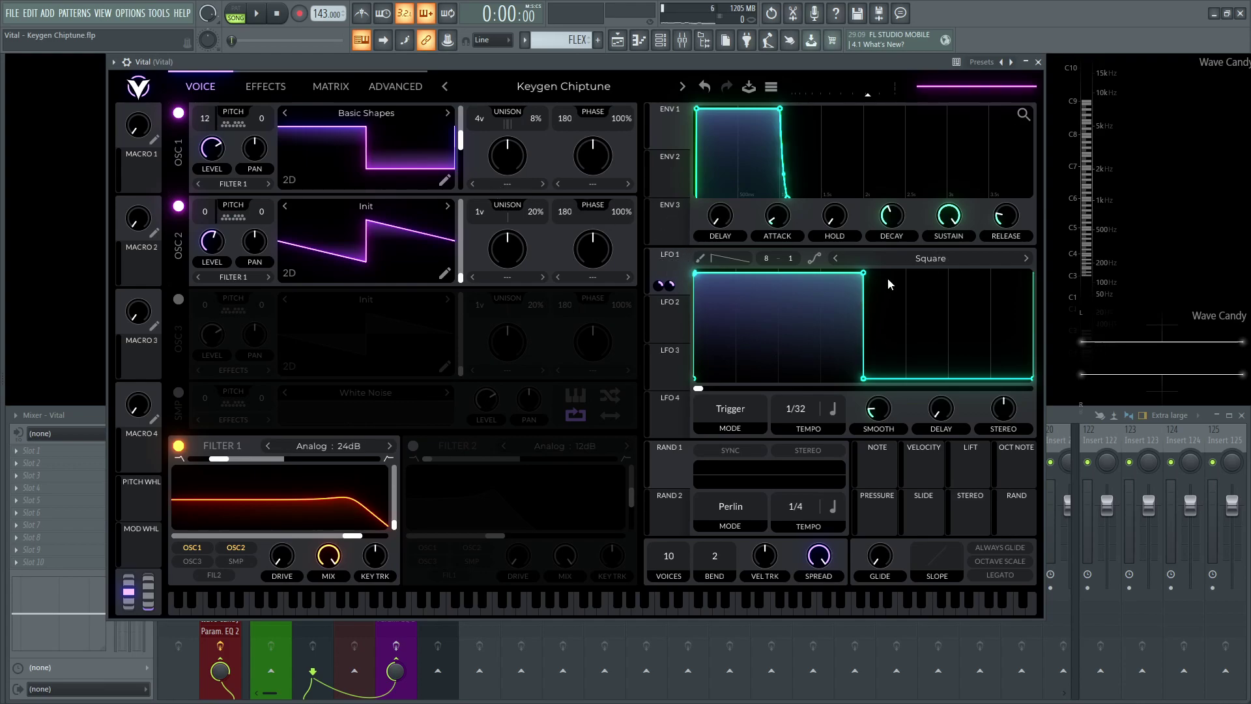
{"action": "left_click", "coordinate": [930, 258]}
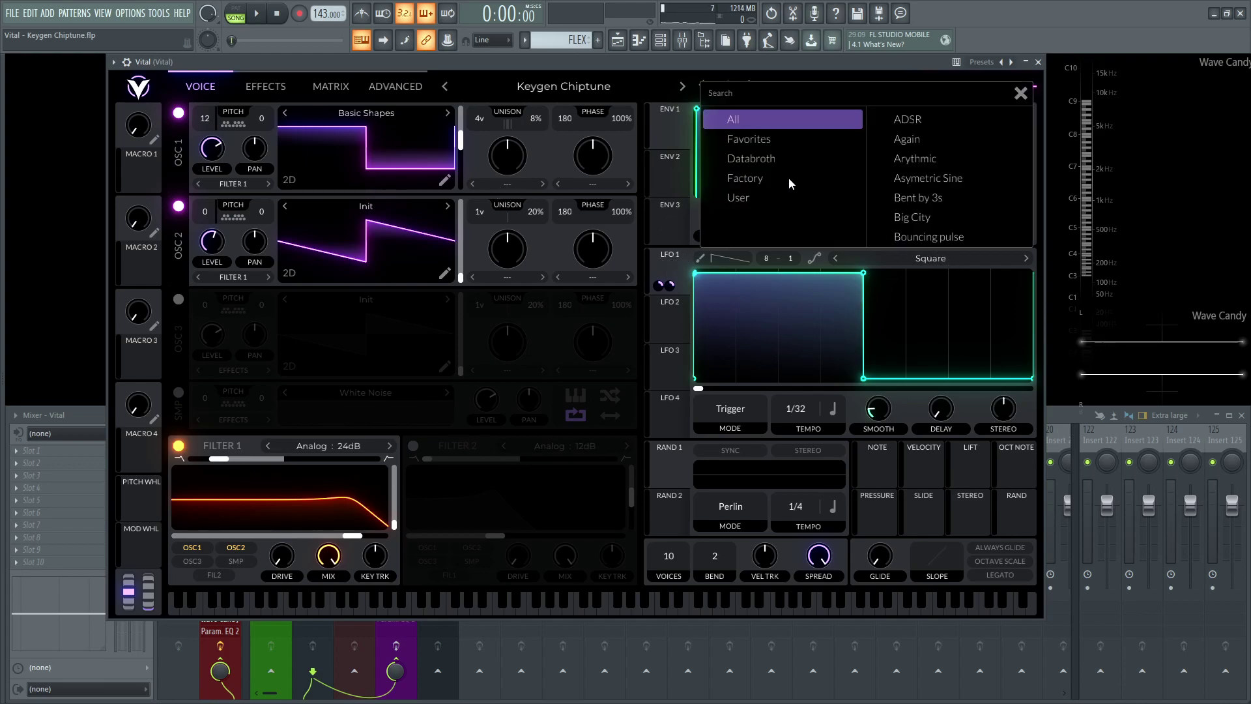
{"action": "left_click", "coordinate": [763, 179]}
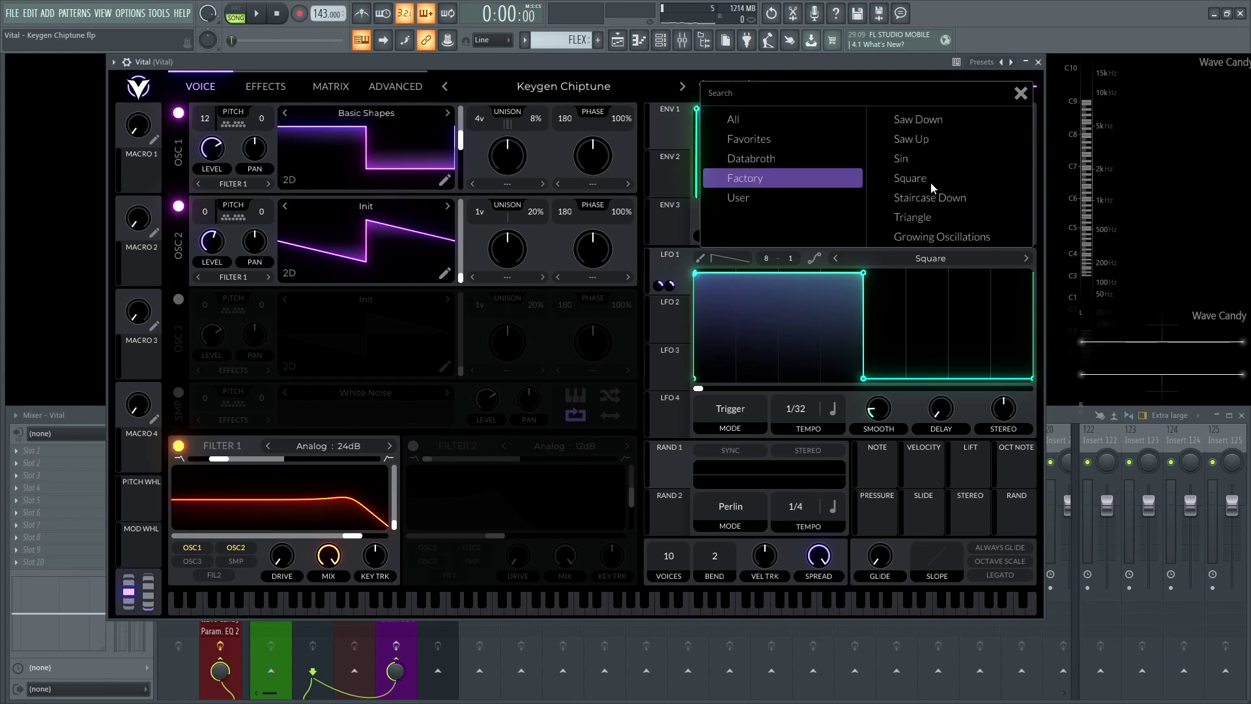
{"action": "left_click", "coordinate": [1020, 93]}
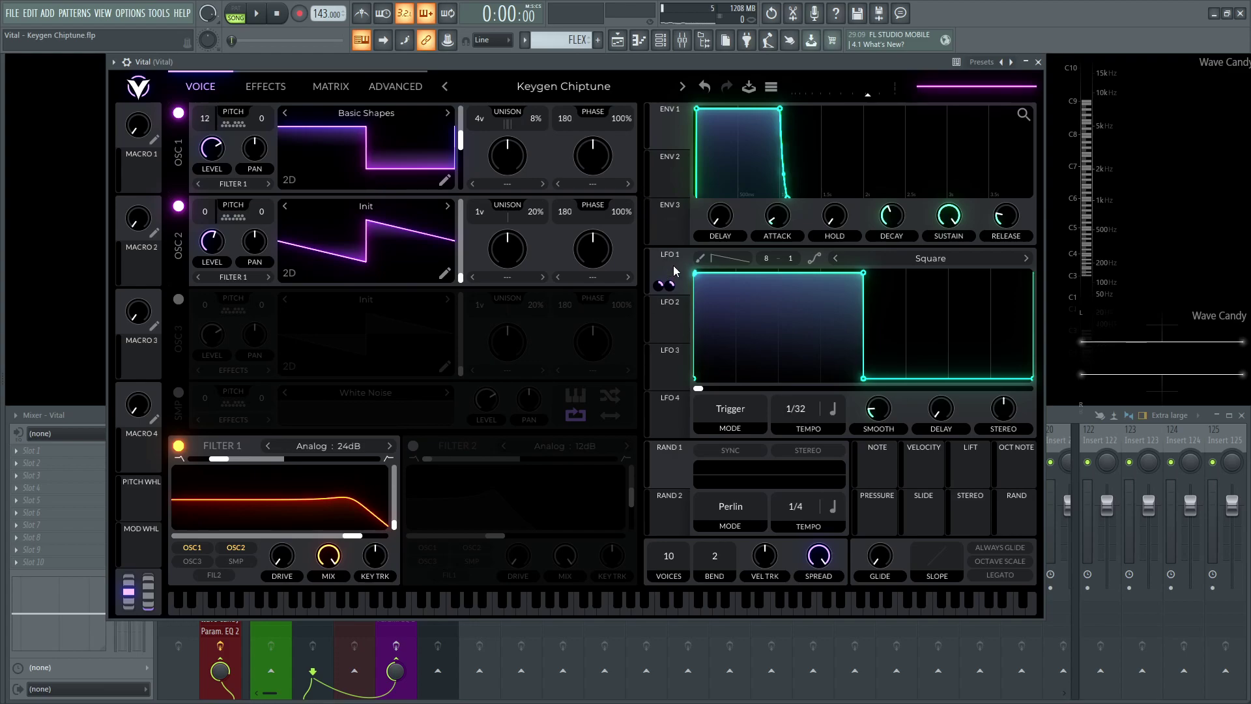
- Connect LFO 1 to oscillator 2's pitch and reset oscillator 1's level to default
{"action": "left_click_drag", "start_coordinate": [676, 270], "coordinate": [210, 137]}
{"action": "right_click", "coordinate": [209, 142]}
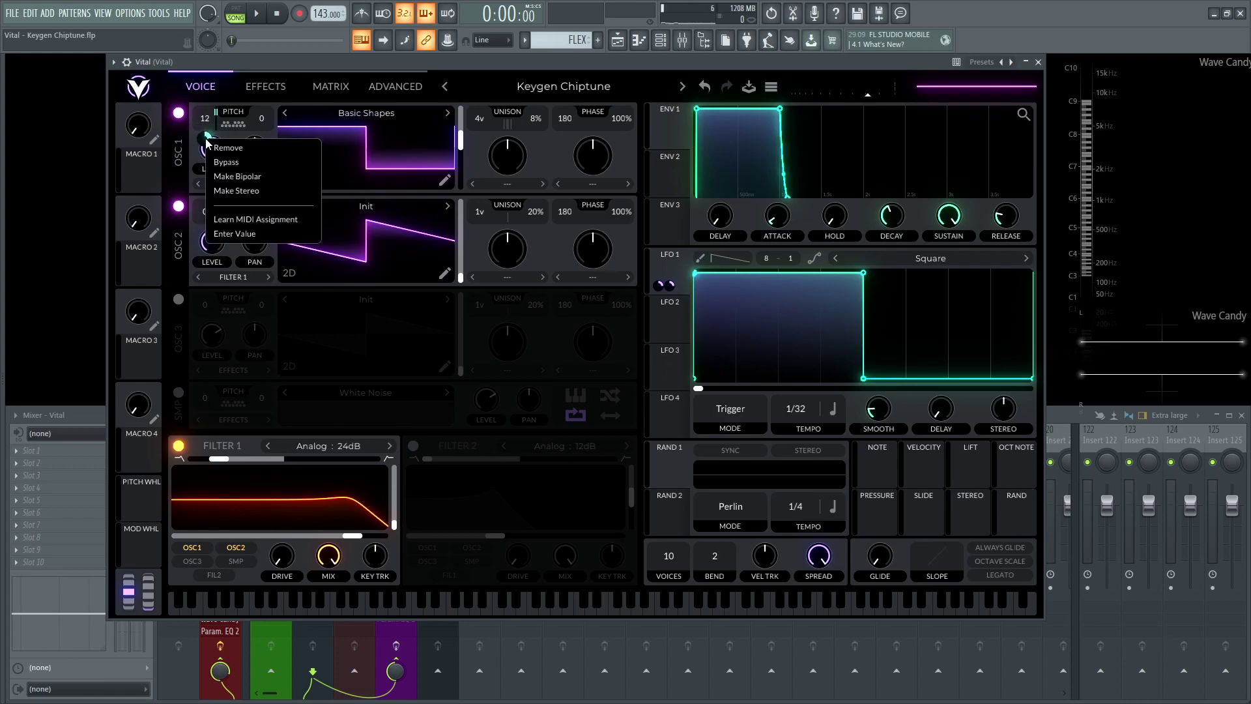
{"action": "left_click", "coordinate": [249, 241]}
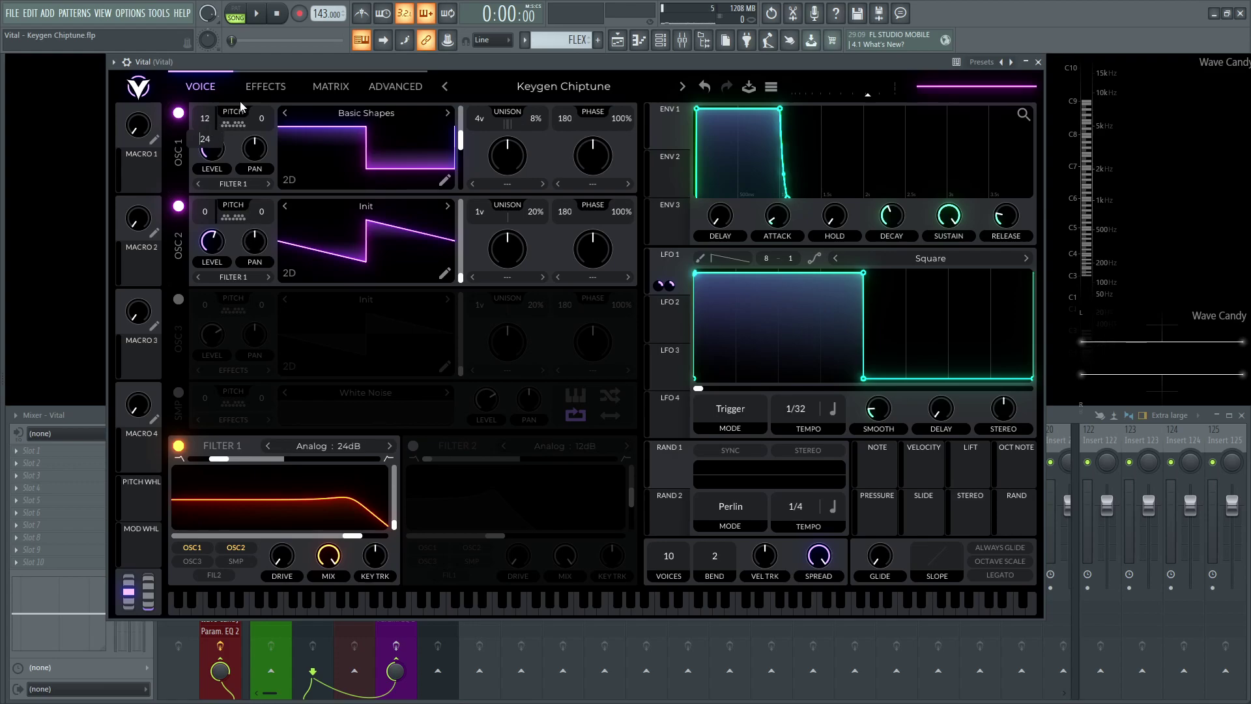
{"action": "left_click", "coordinate": [198, 146]}
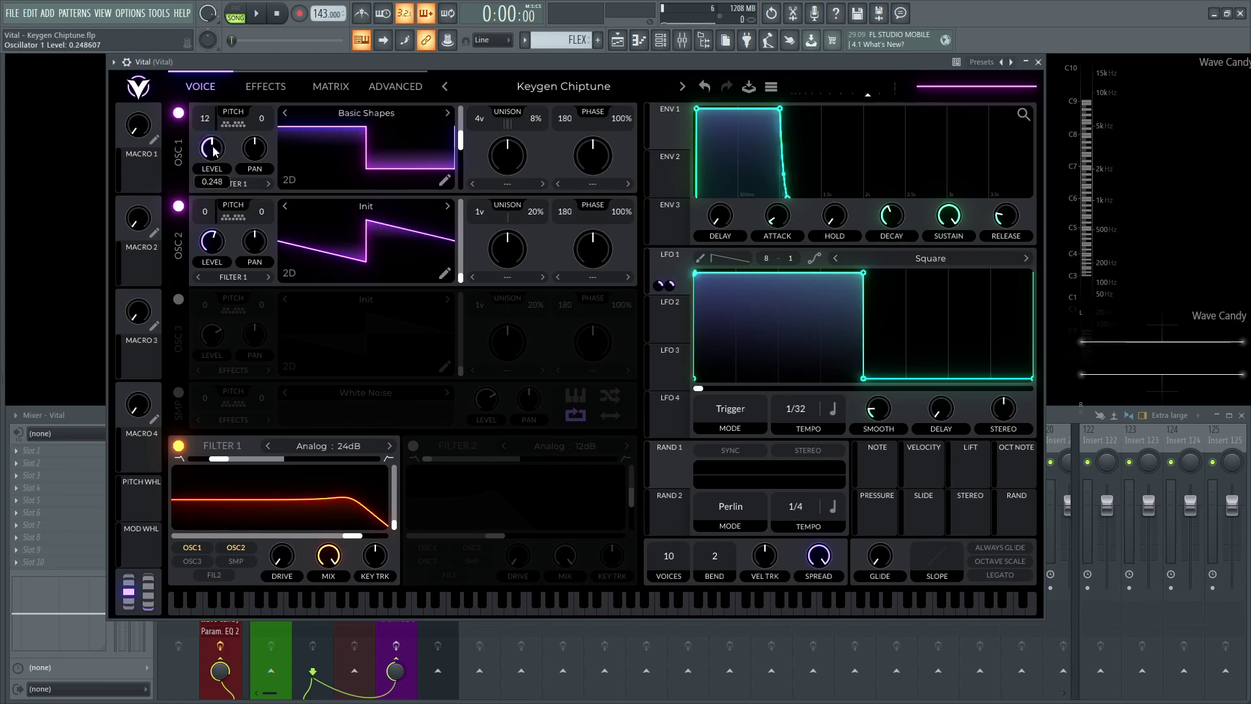
{"action": "double_click", "coordinate": [214, 152]}
{"action": "right_click", "coordinate": [206, 120]}
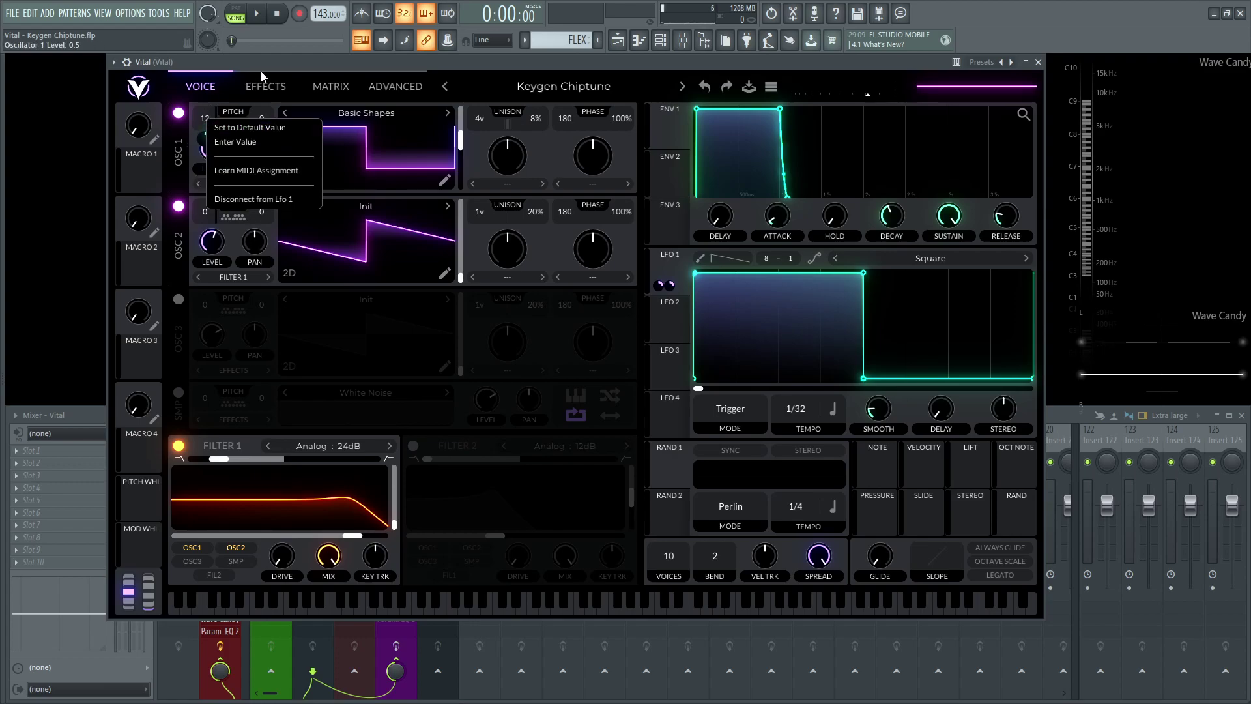
{"action": "left_click", "coordinate": [261, 76]}
- Confirm oscillator 1's pitch modulation amount, set oscillator 2's to 48, and audition
{"action": "right_click", "coordinate": [205, 137]}
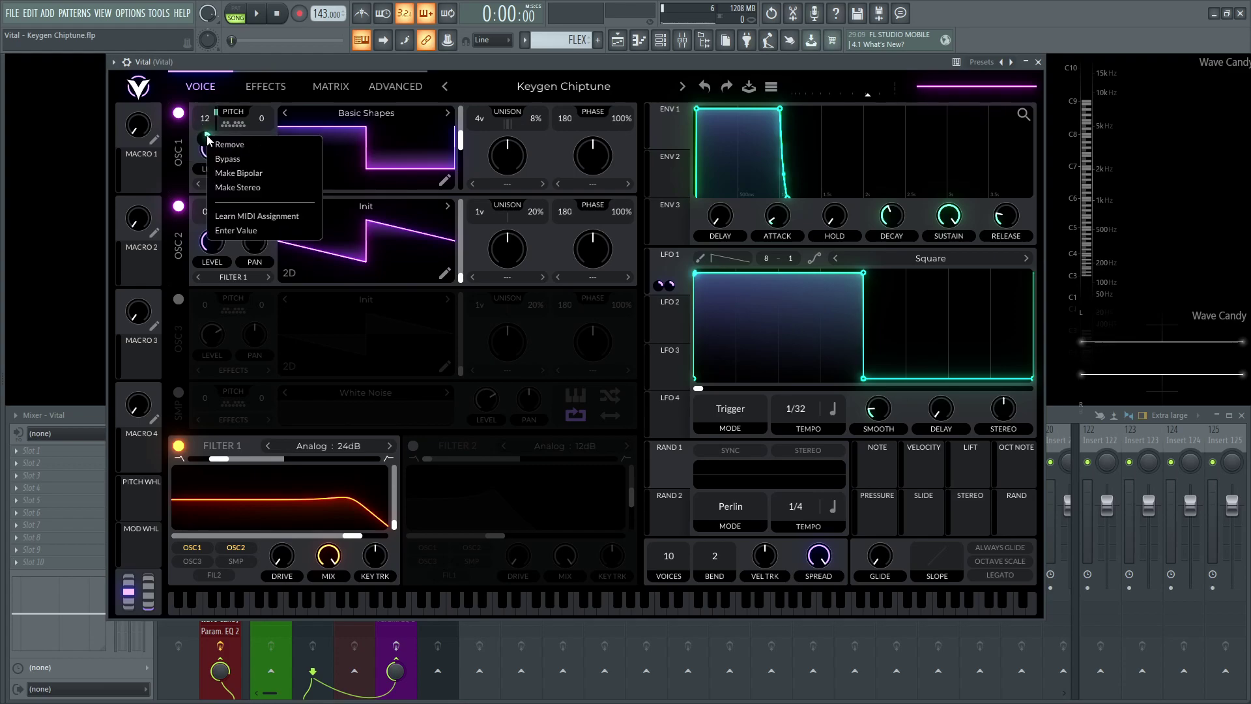
{"action": "left_click", "coordinate": [252, 232]}
{"action": "key", "text": "Return"}
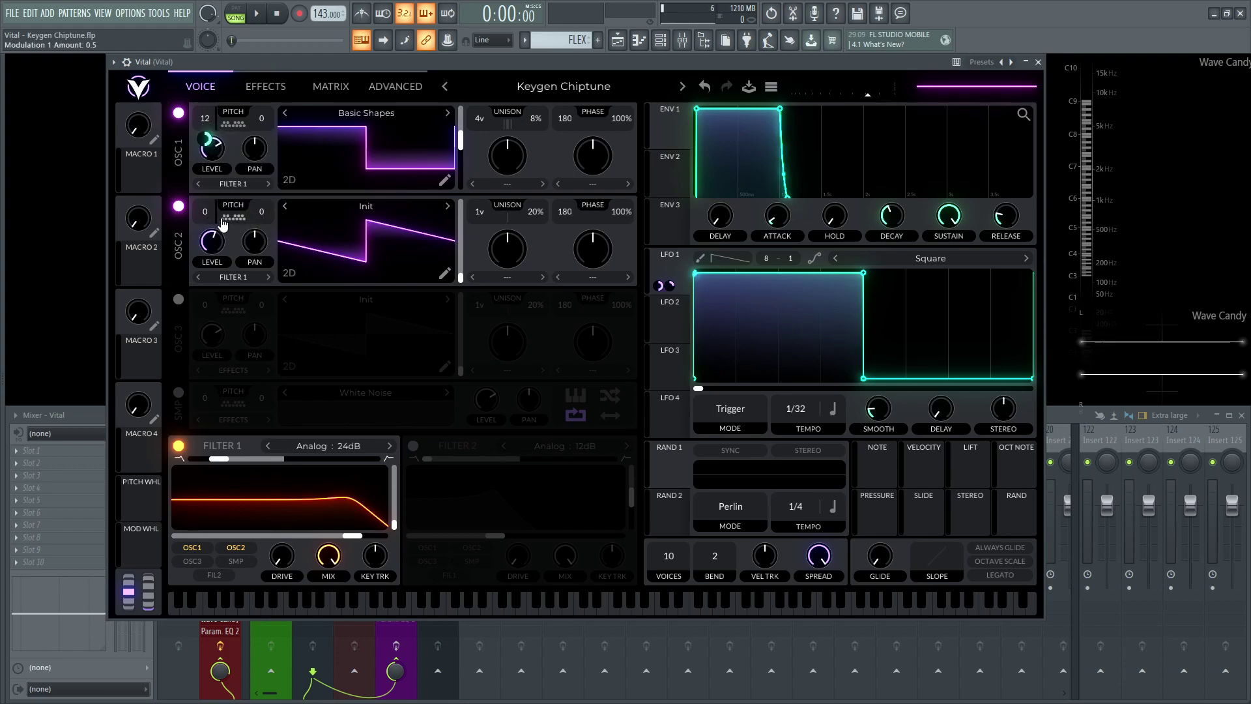
{"action": "right_click", "coordinate": [208, 241]}
{"action": "left_click", "coordinate": [253, 332]}
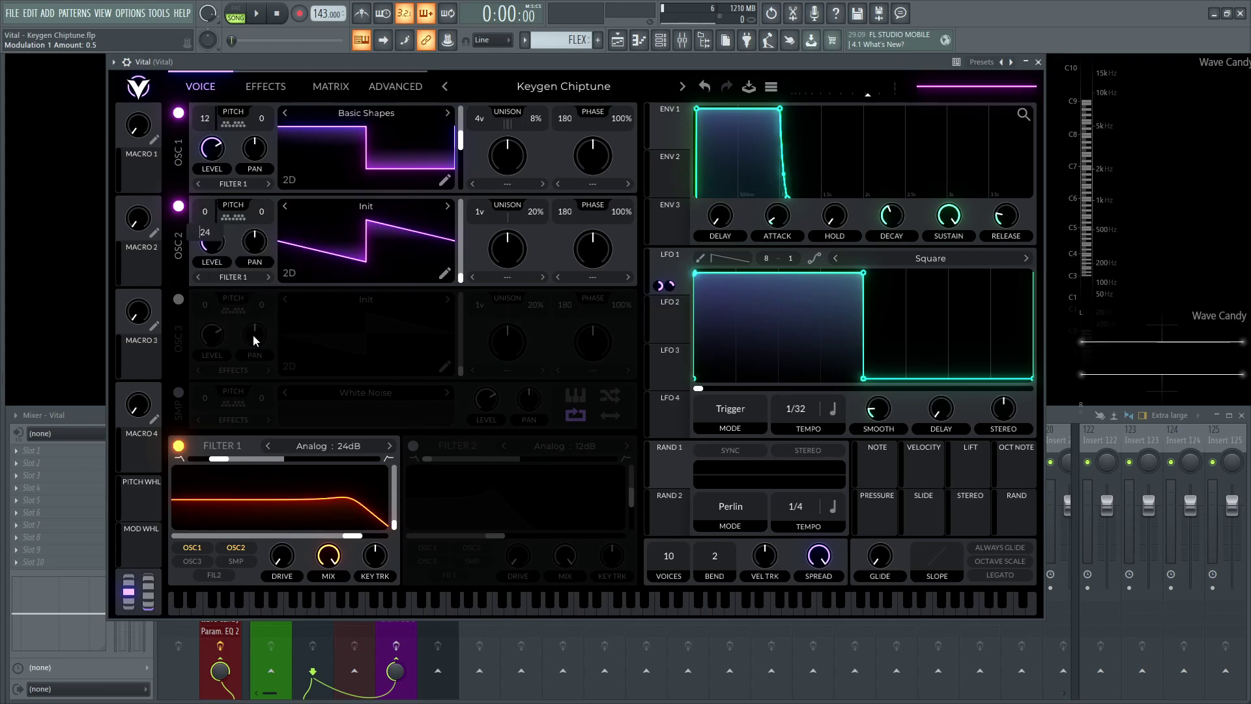
{"action": "type", "text": "48"}
{"action": "key", "text": "Return"}
{"action": "key", "text": "space"}
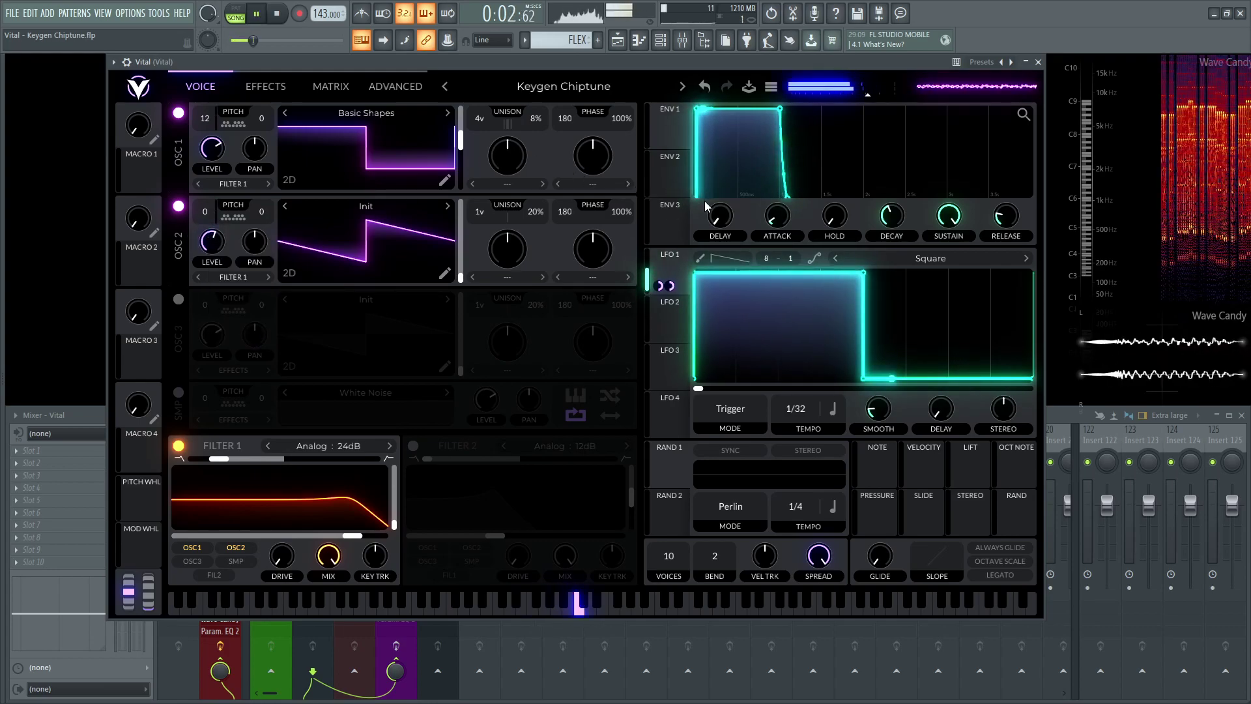
{"action": "key", "text": "space"}
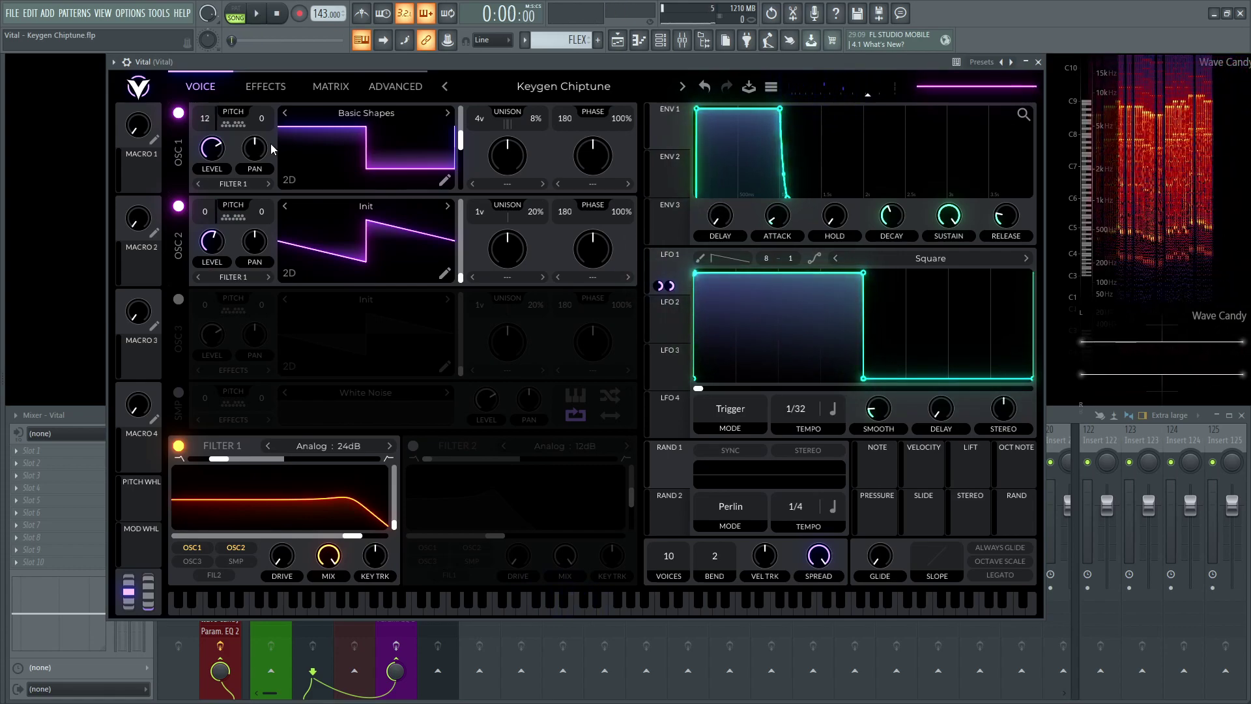
- Keep oscillator 1's modulation at 0.25, set oscillator 2's to 24, and audition
{"action": "right_click", "coordinate": [208, 135]}
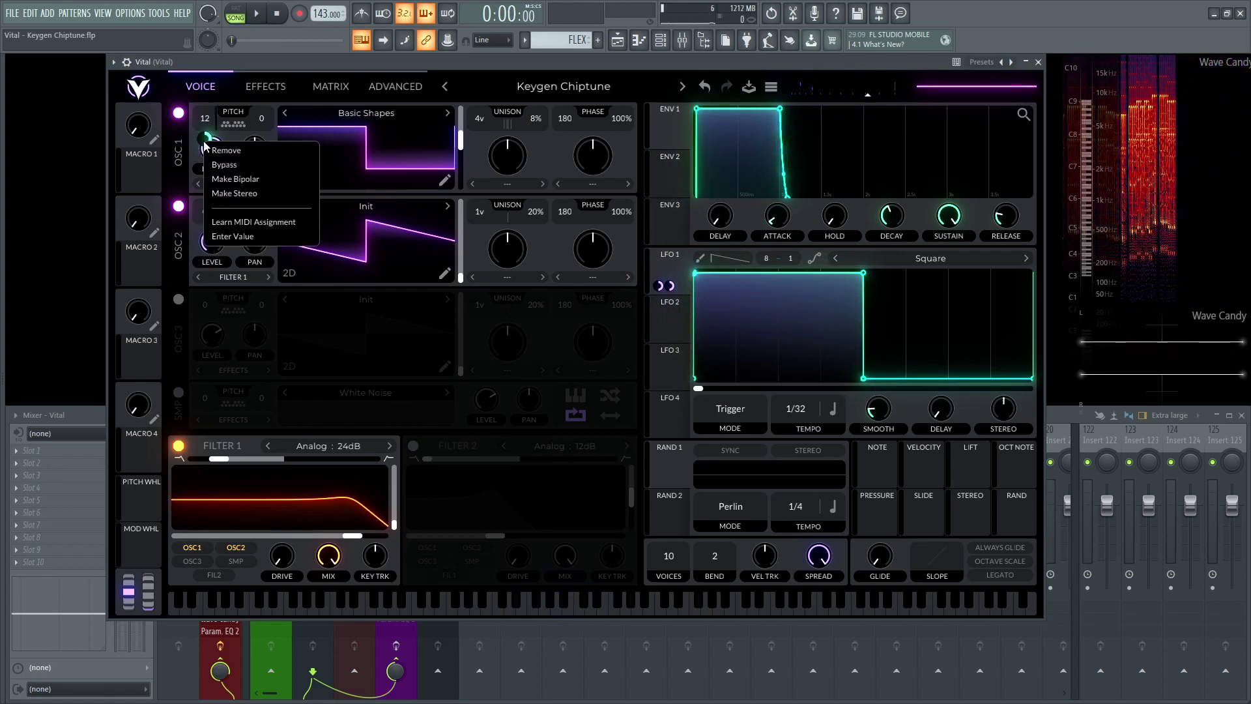
{"action": "left_click", "coordinate": [256, 242]}
{"action": "key", "text": "Return"}
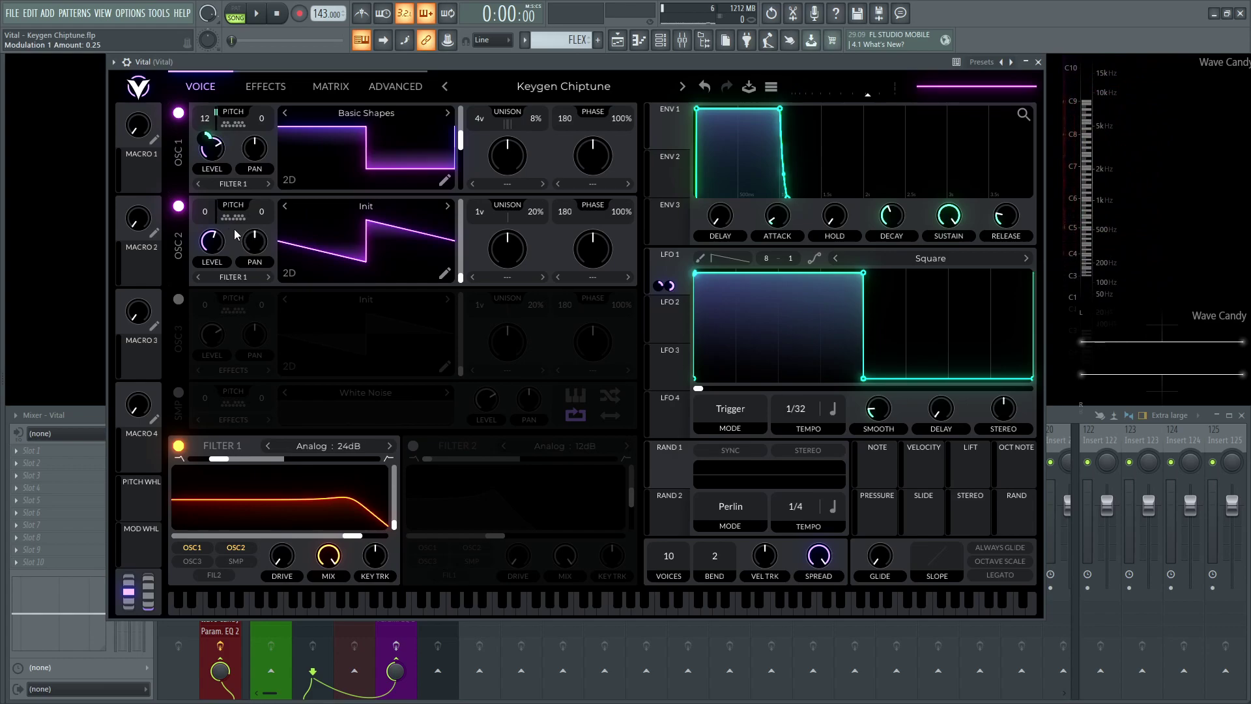
{"action": "right_click", "coordinate": [210, 238]}
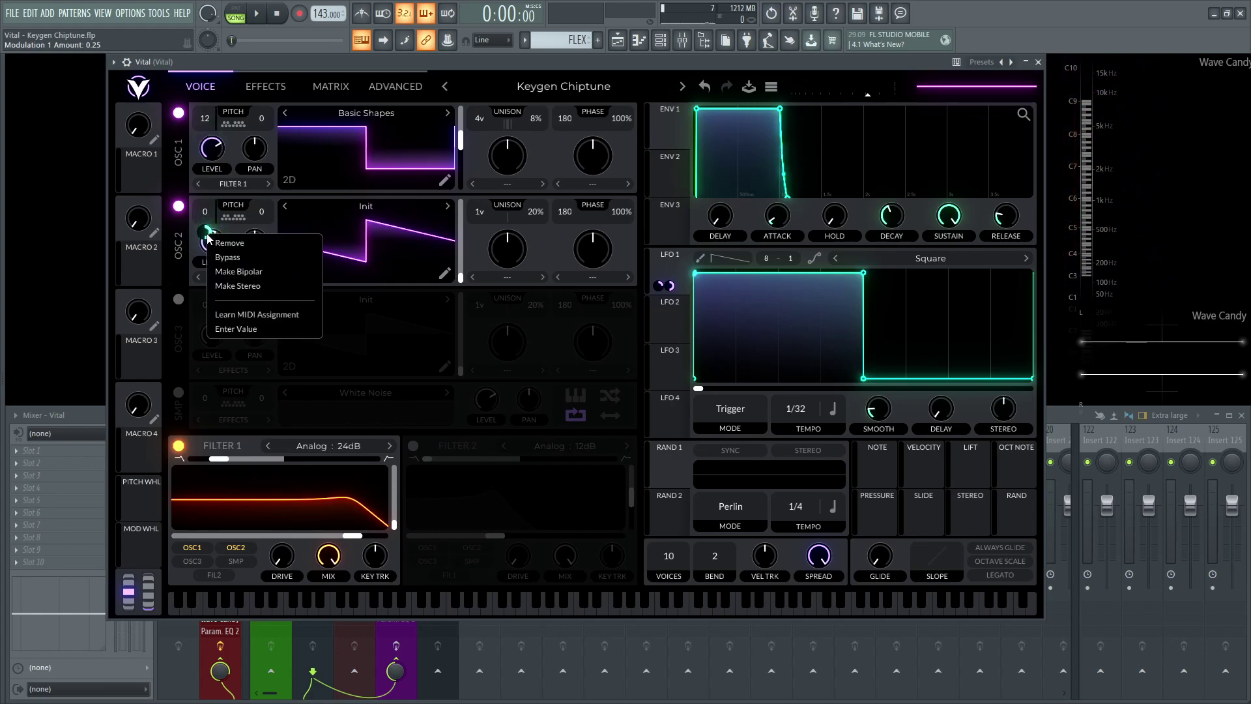
{"action": "left_click", "coordinate": [267, 329]}
{"action": "type", "text": "24"}
{"action": "key", "text": "Return"}
{"action": "key", "text": "space"}
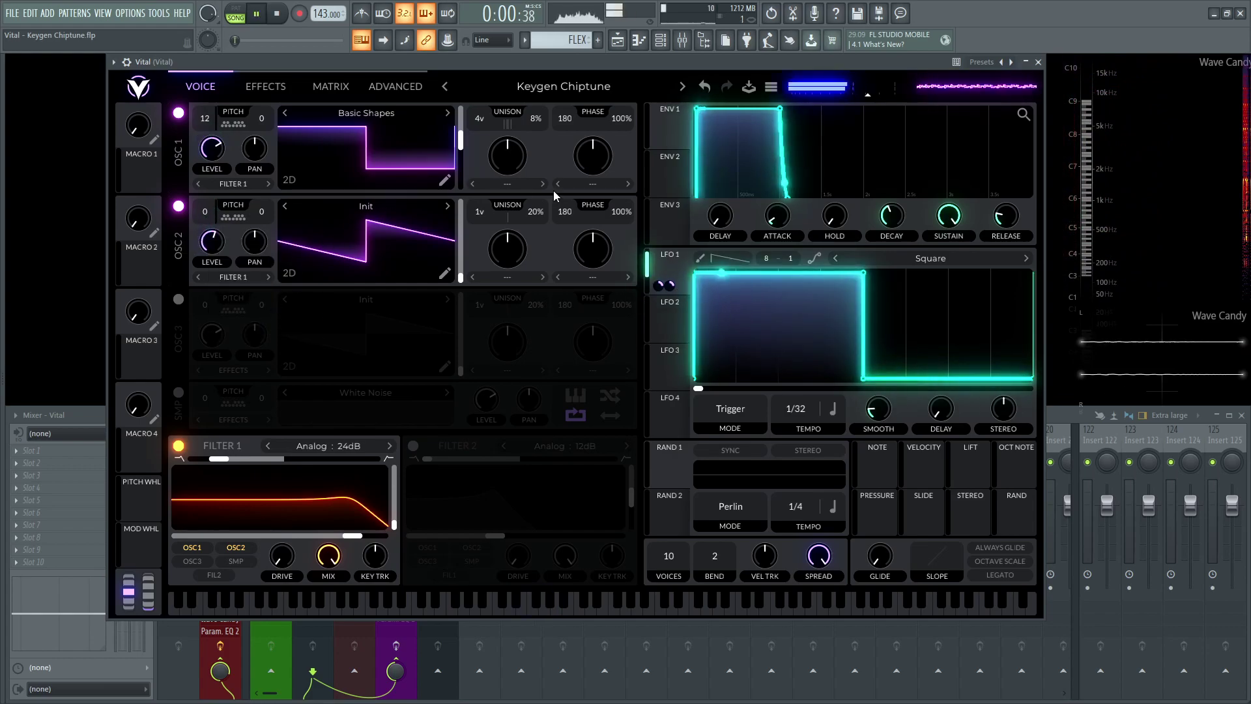
{"action": "key", "text": "space"}
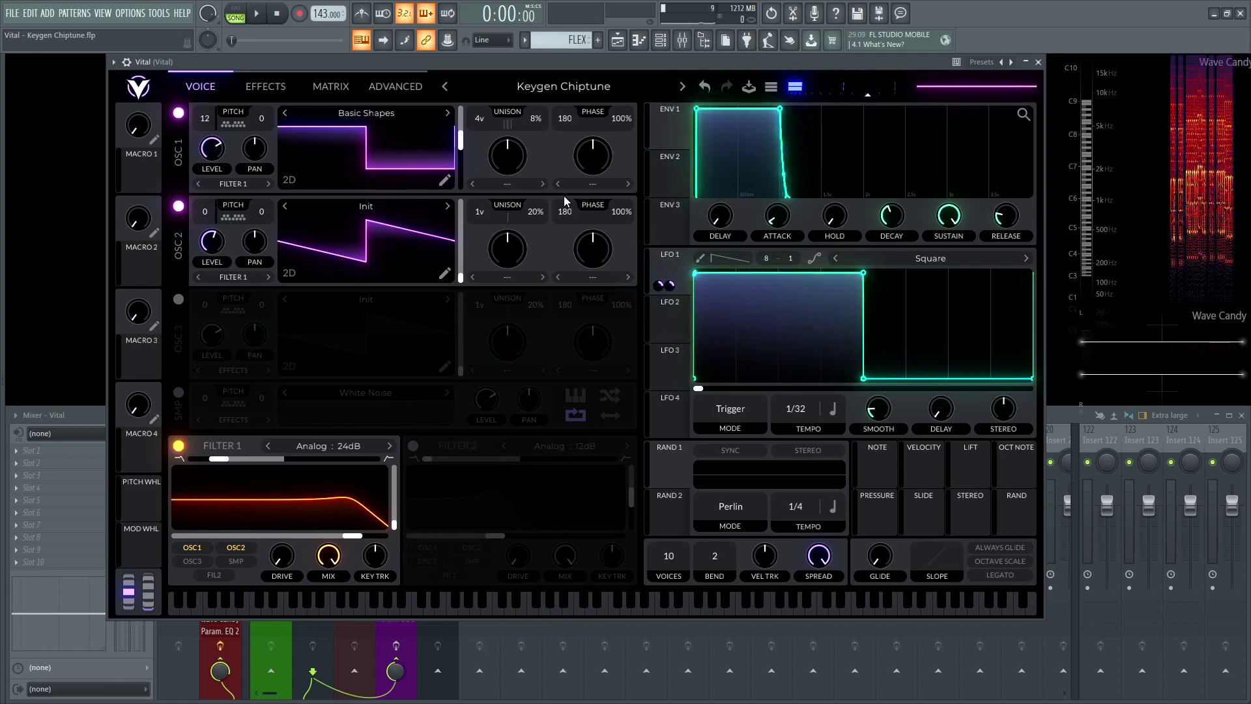
{"action": "right_click", "coordinate": [666, 285]}
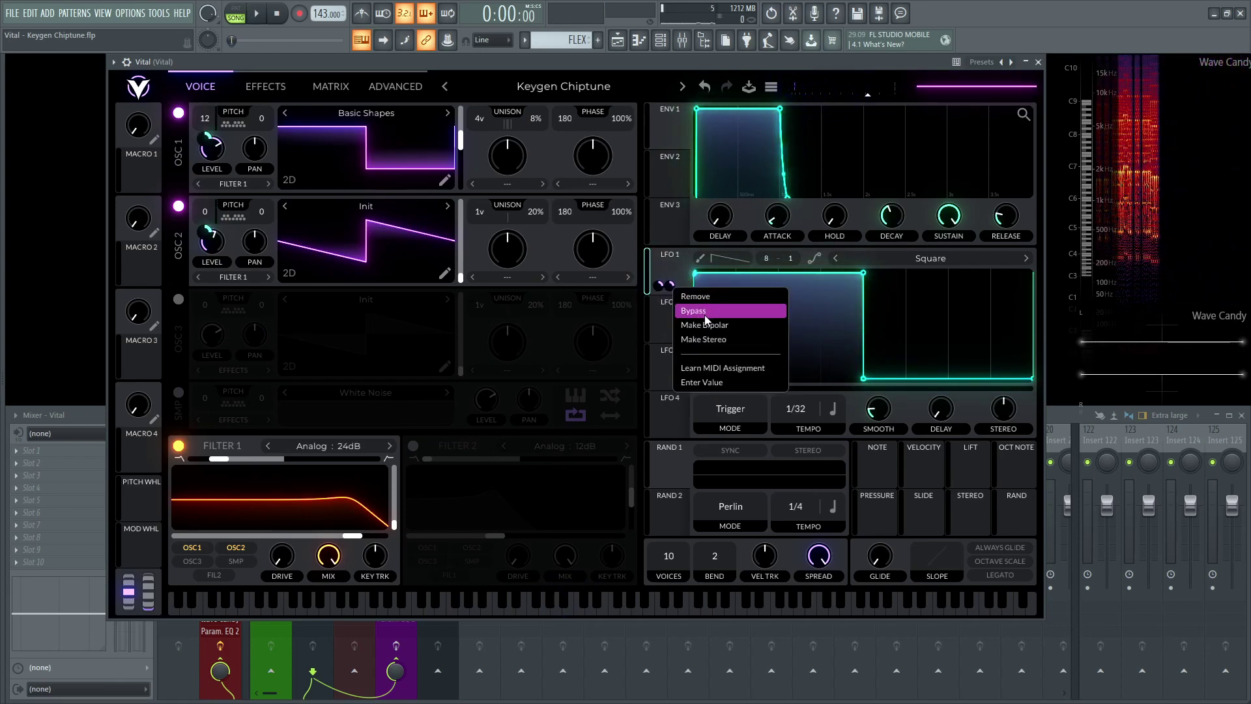
{"action": "left_click", "coordinate": [681, 310]}
{"action": "right_click", "coordinate": [670, 293]}
{"action": "left_click", "coordinate": [673, 296]}
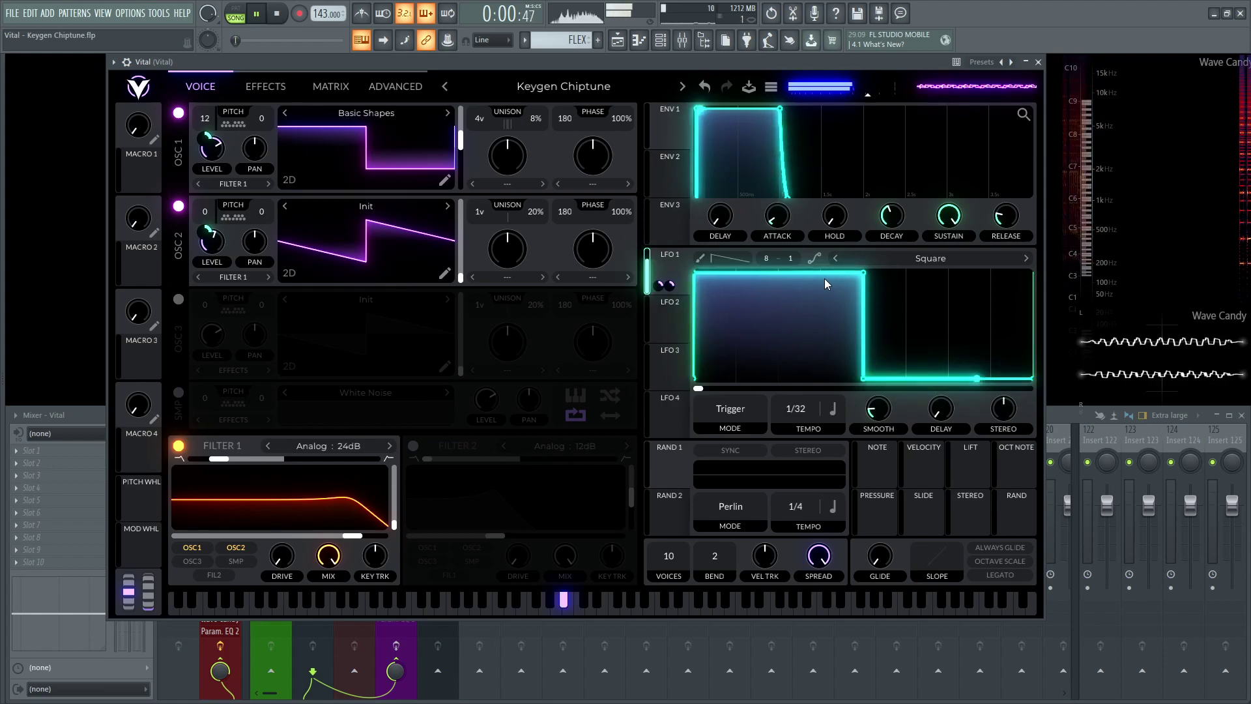
{"action": "key", "text": "space"}
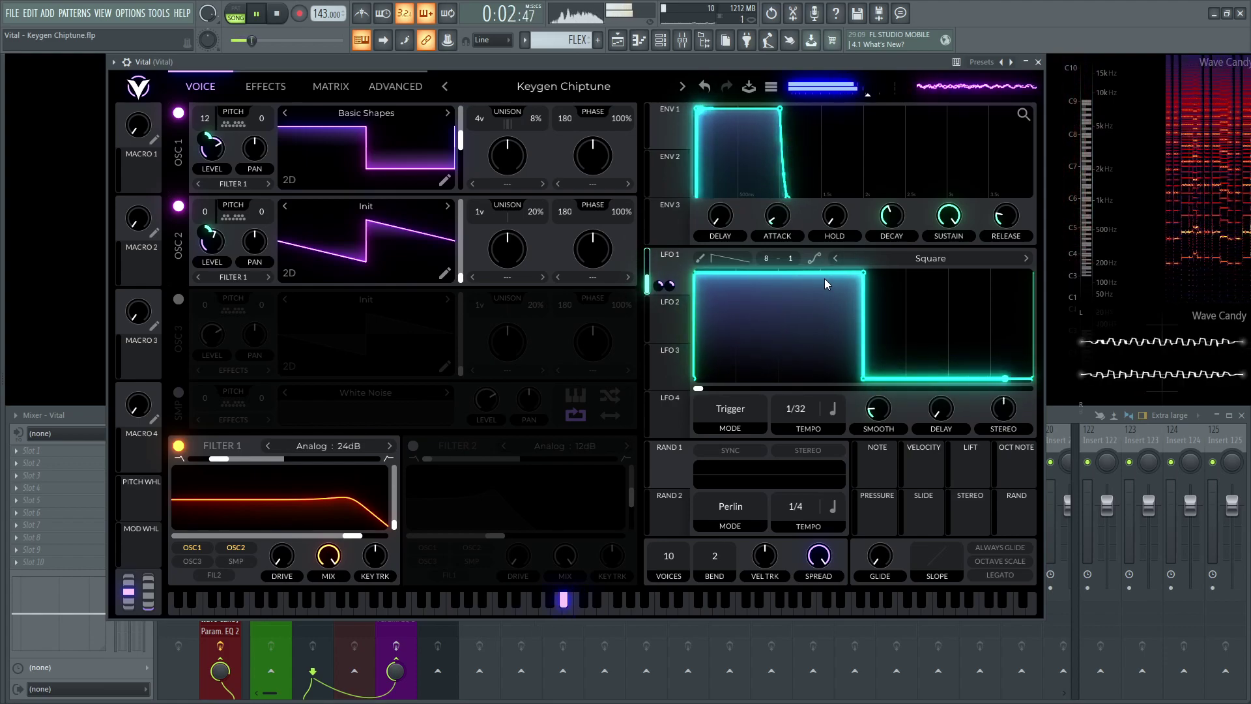
{"action": "key", "text": "space"}
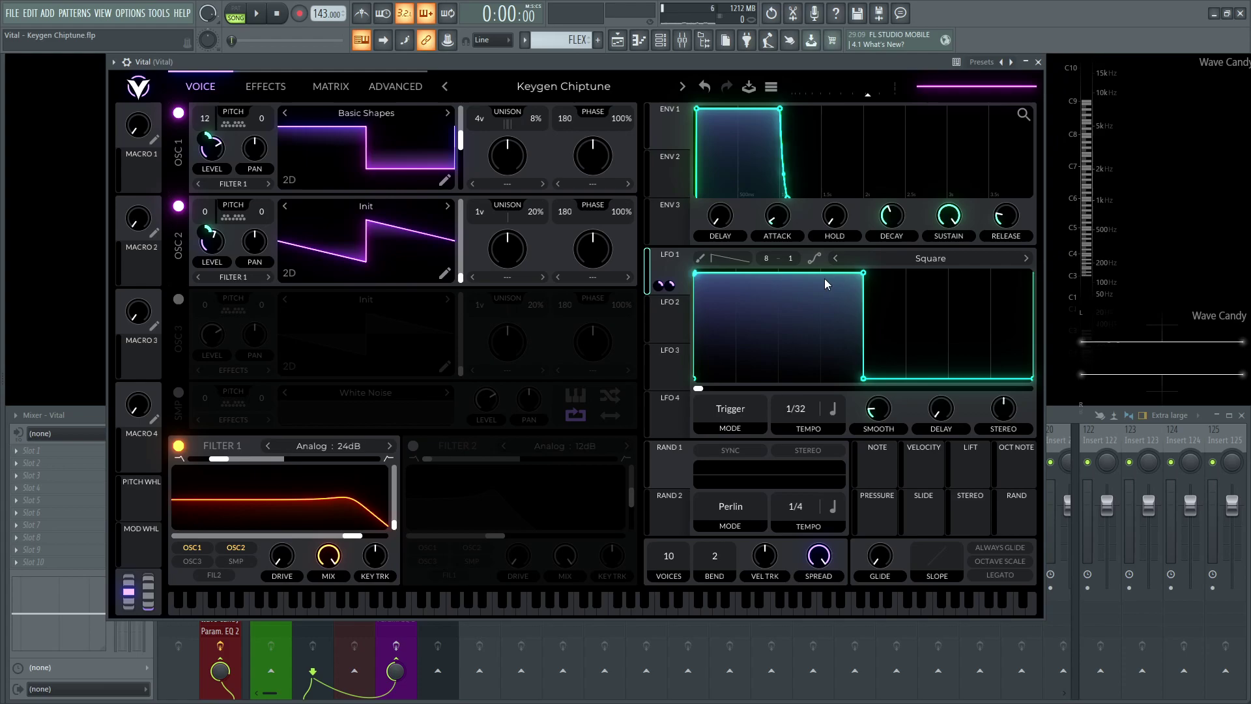
{"action": "right_click", "coordinate": [673, 290]}
{"action": "left_click", "coordinate": [698, 311]}
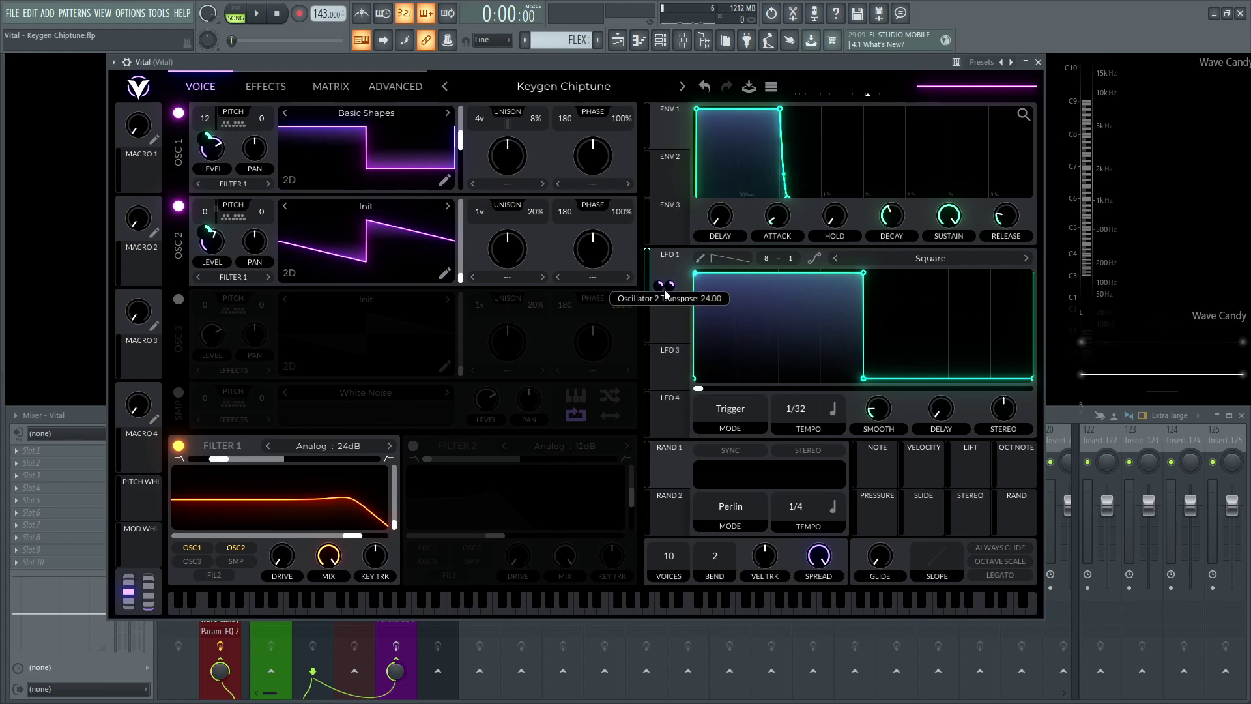
{"action": "right_click", "coordinate": [664, 285]}
{"action": "left_click", "coordinate": [709, 274]}
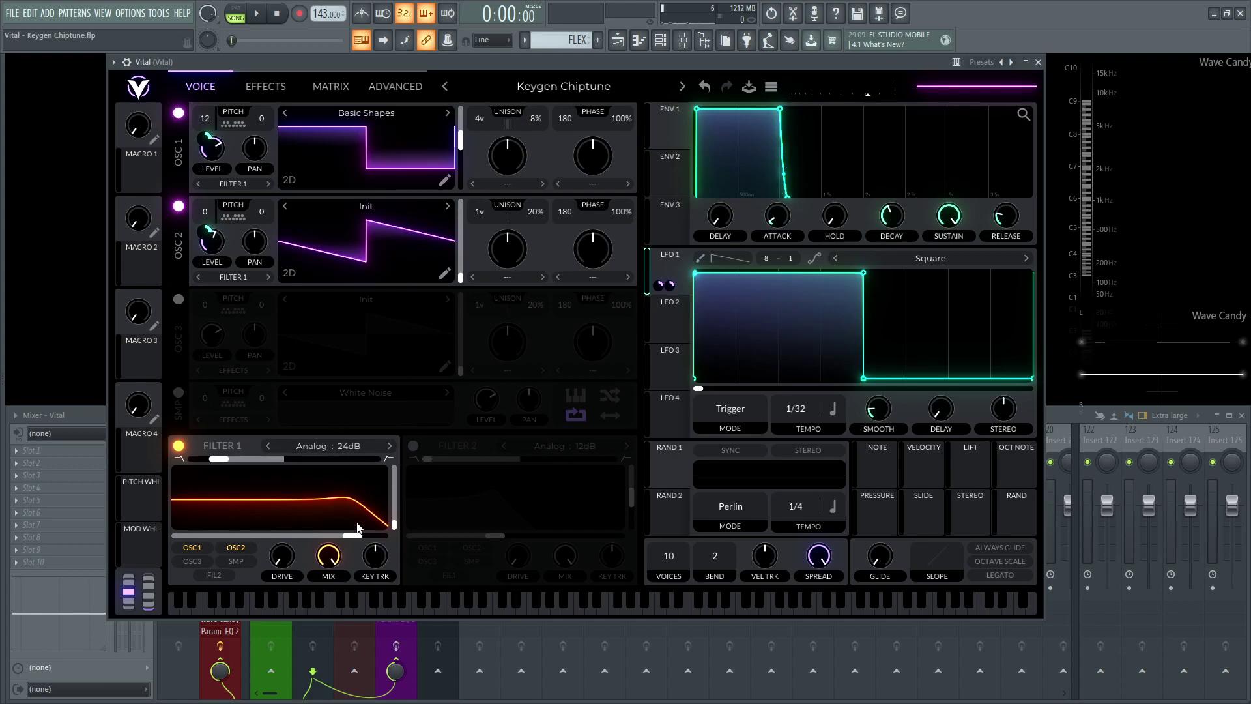
{"action": "mouse_move", "coordinate": [351, 538]}
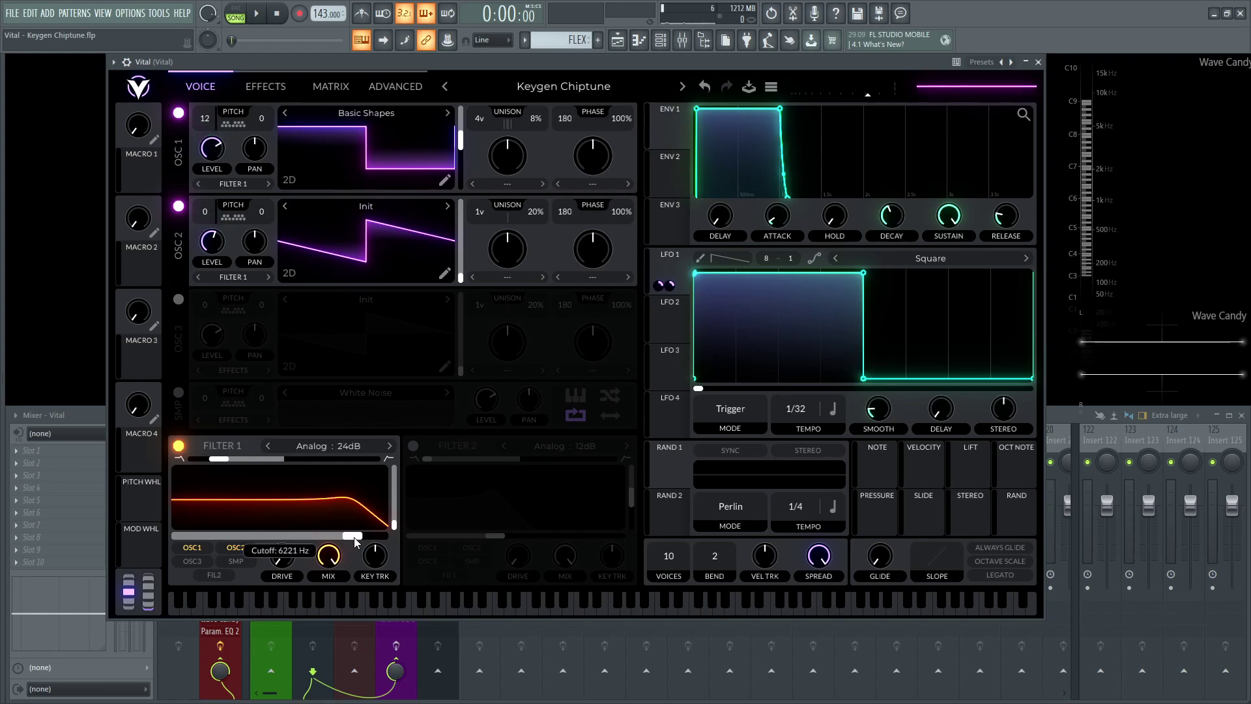
{"action": "mouse_move", "coordinate": [393, 529]}
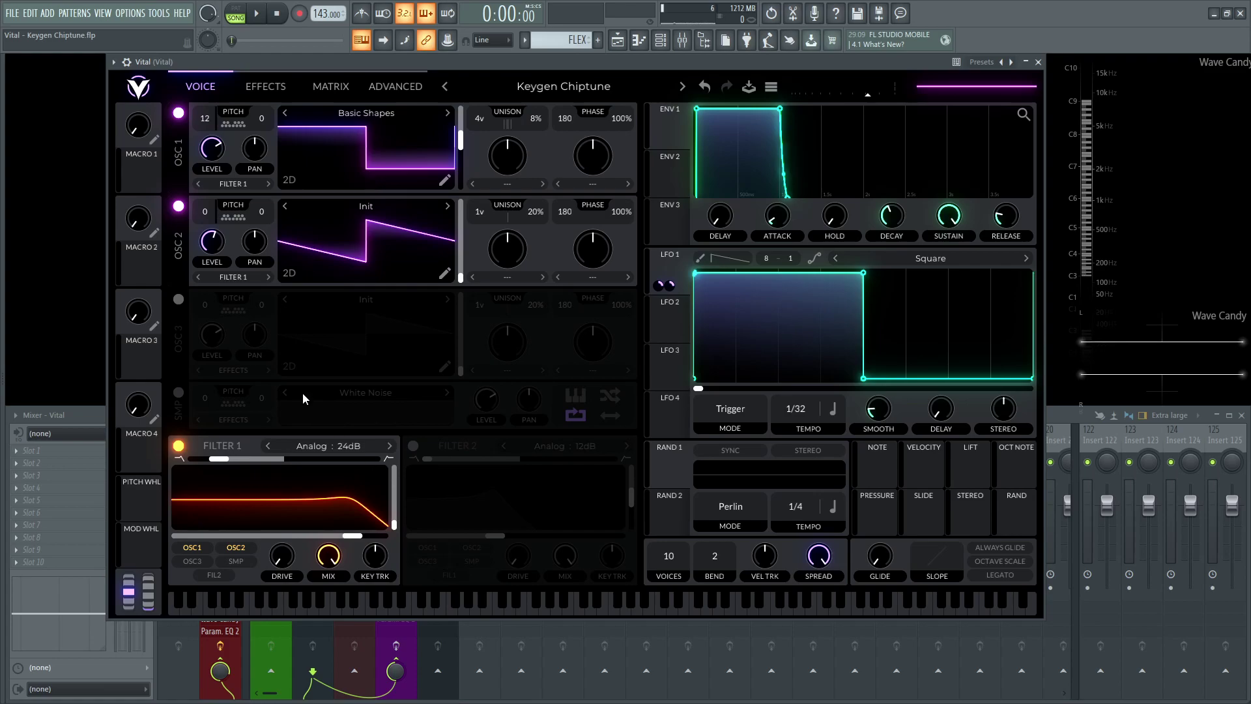
- Enable the EQ and cut its low band to about -10.9 dB around 262 Hz
{"action": "left_click", "coordinate": [268, 88]}
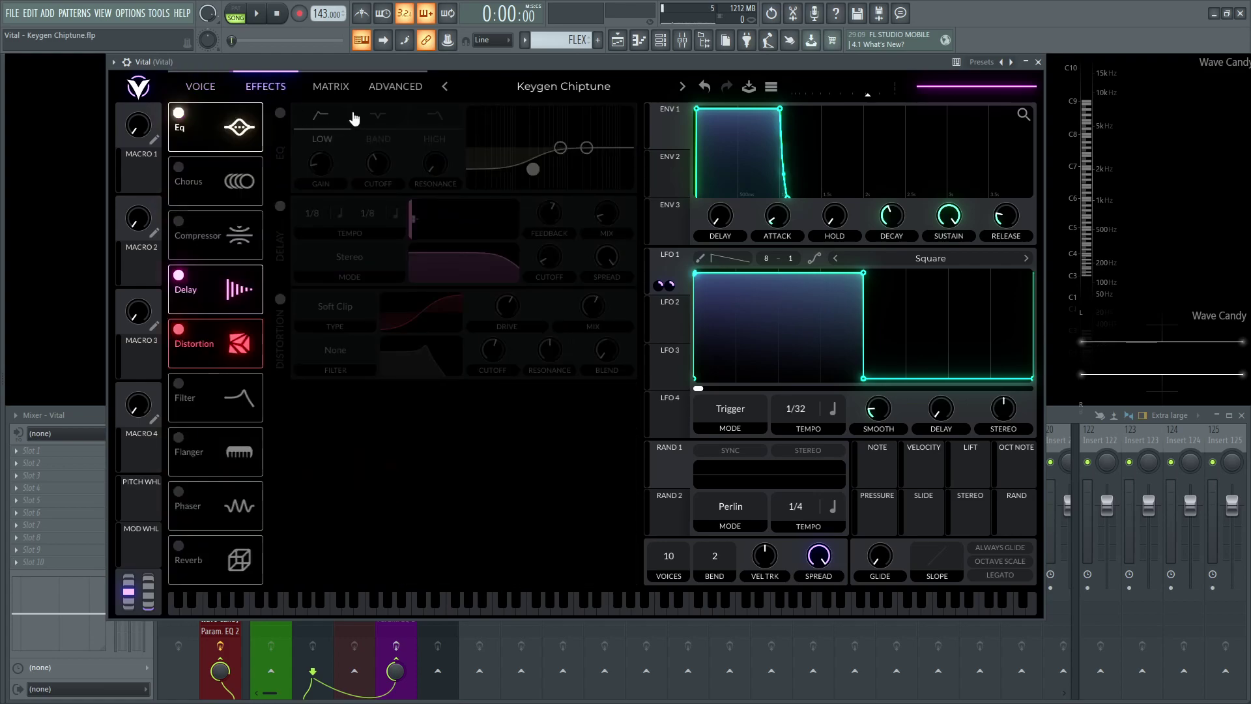
{"action": "left_click", "coordinate": [280, 114]}
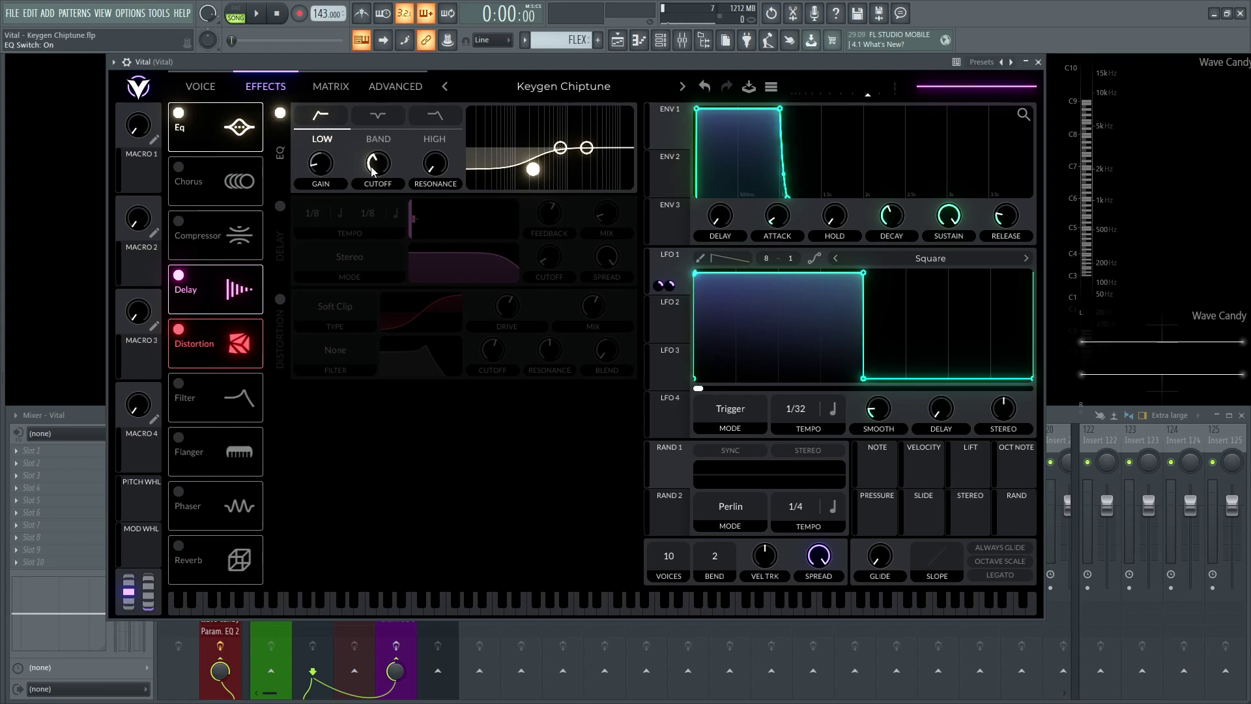
{"action": "left_click_drag", "start_coordinate": [373, 171], "coordinate": [377, 172]}
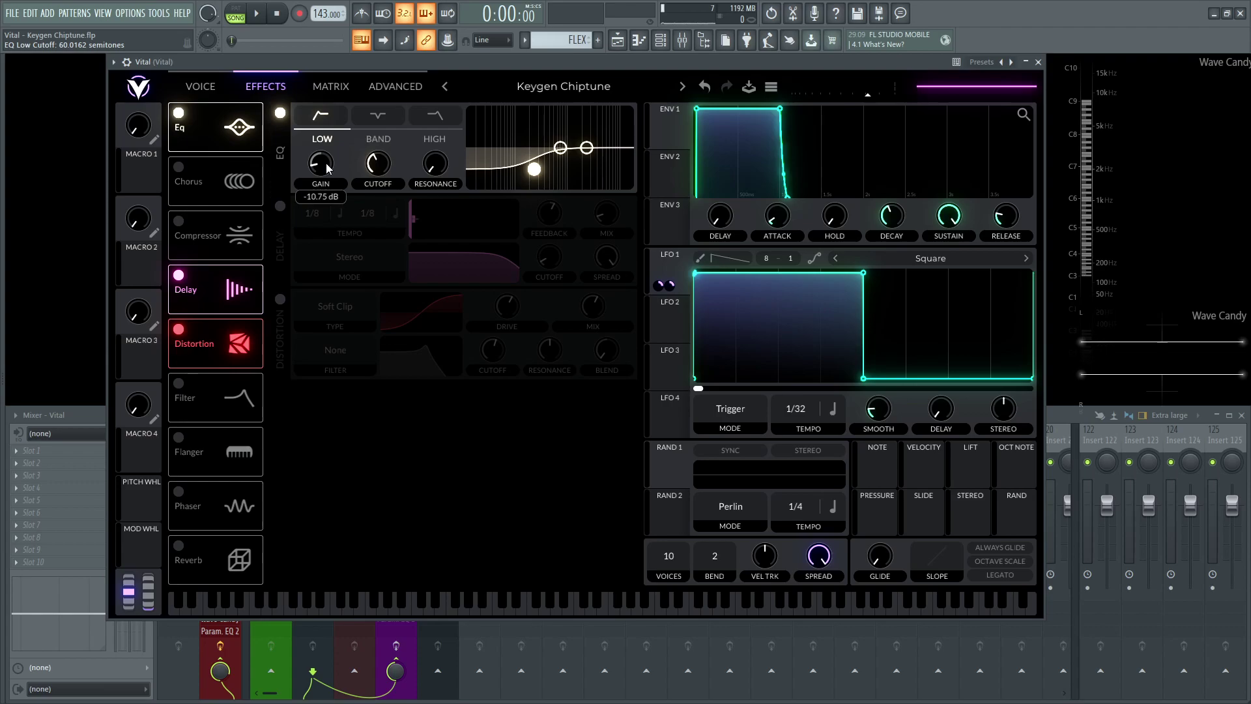
{"action": "scroll", "coordinate": [328, 168], "scroll_direction": "down", "scroll_amount": 1}
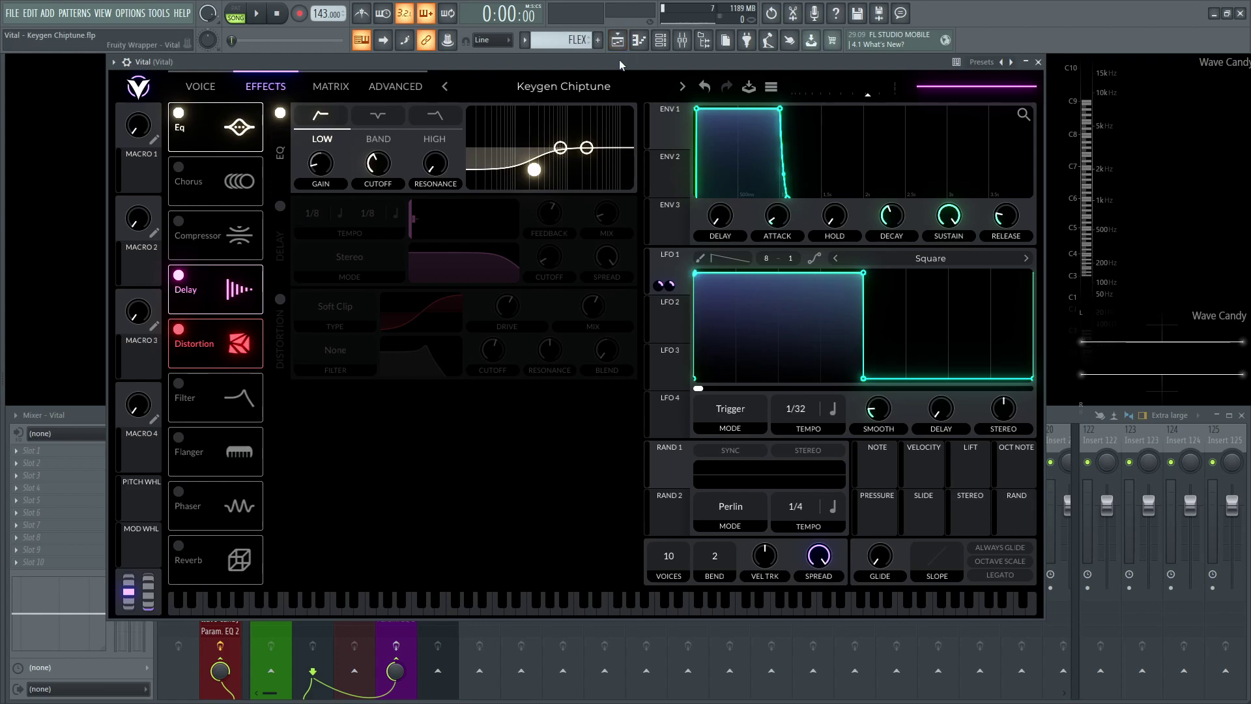
- Play the patch while toggling the EQ off and back on to compare
{"action": "key", "text": "space"}
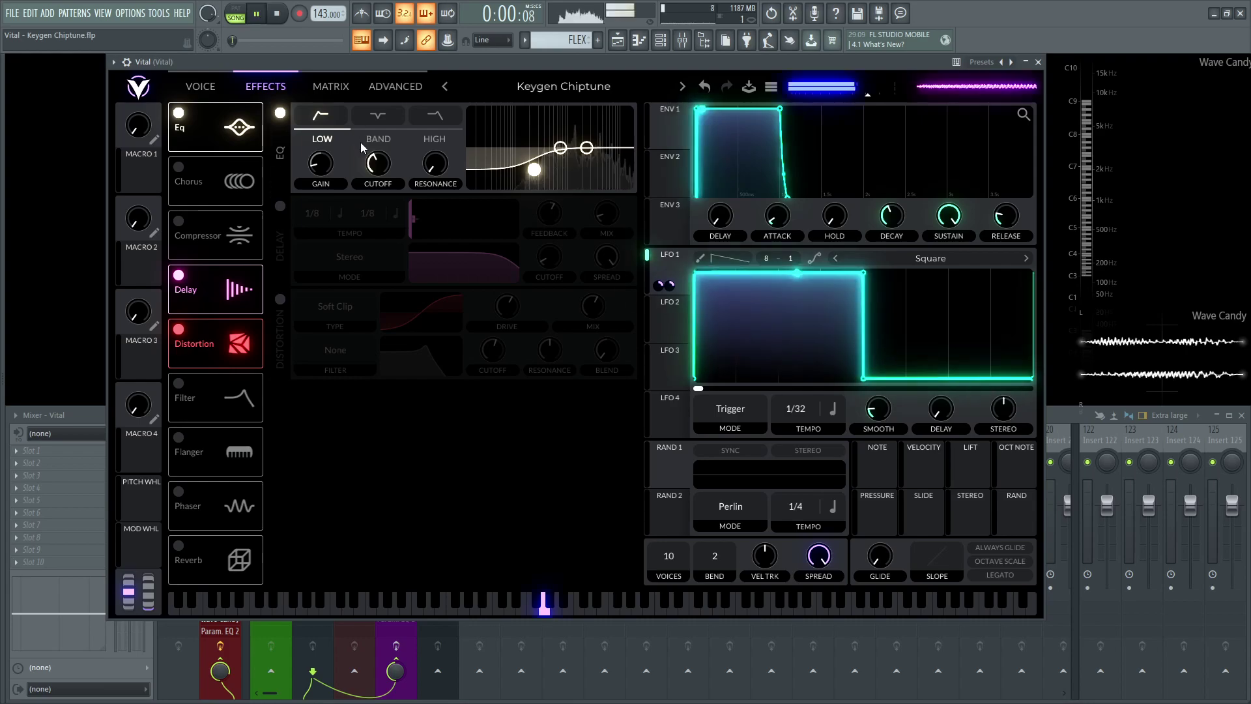
{"action": "left_click", "coordinate": [282, 114]}
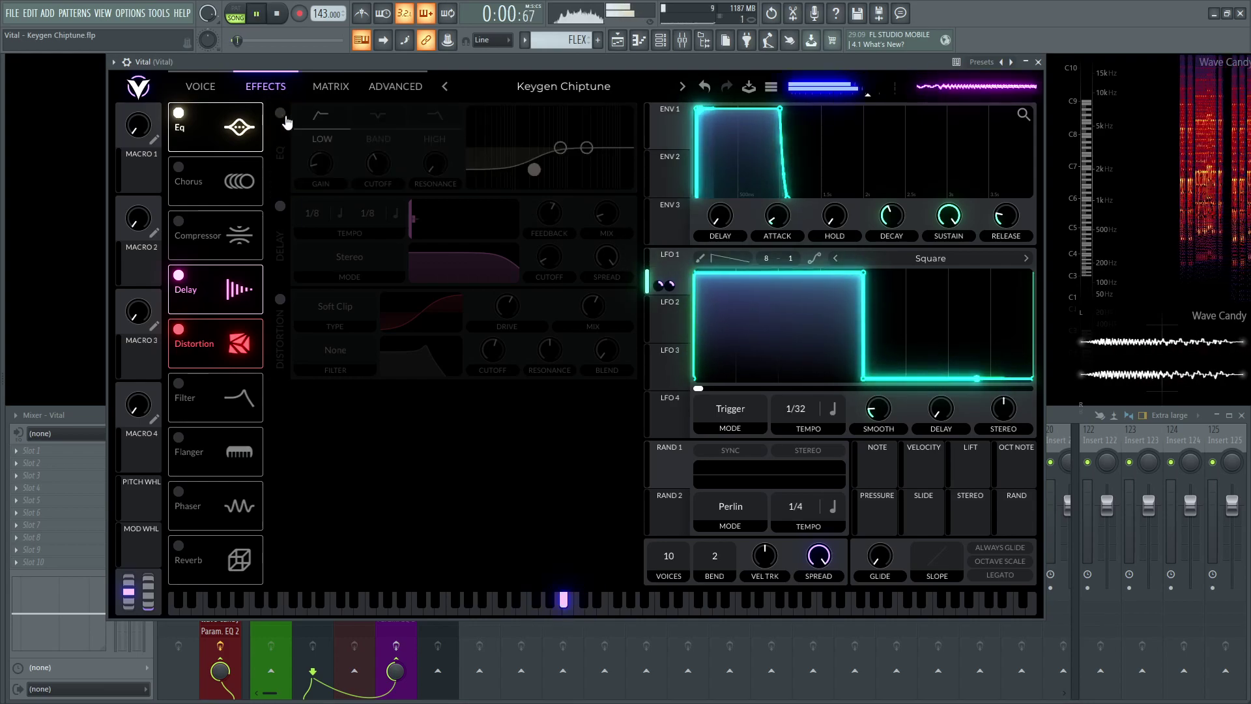
{"action": "left_click", "coordinate": [285, 117]}
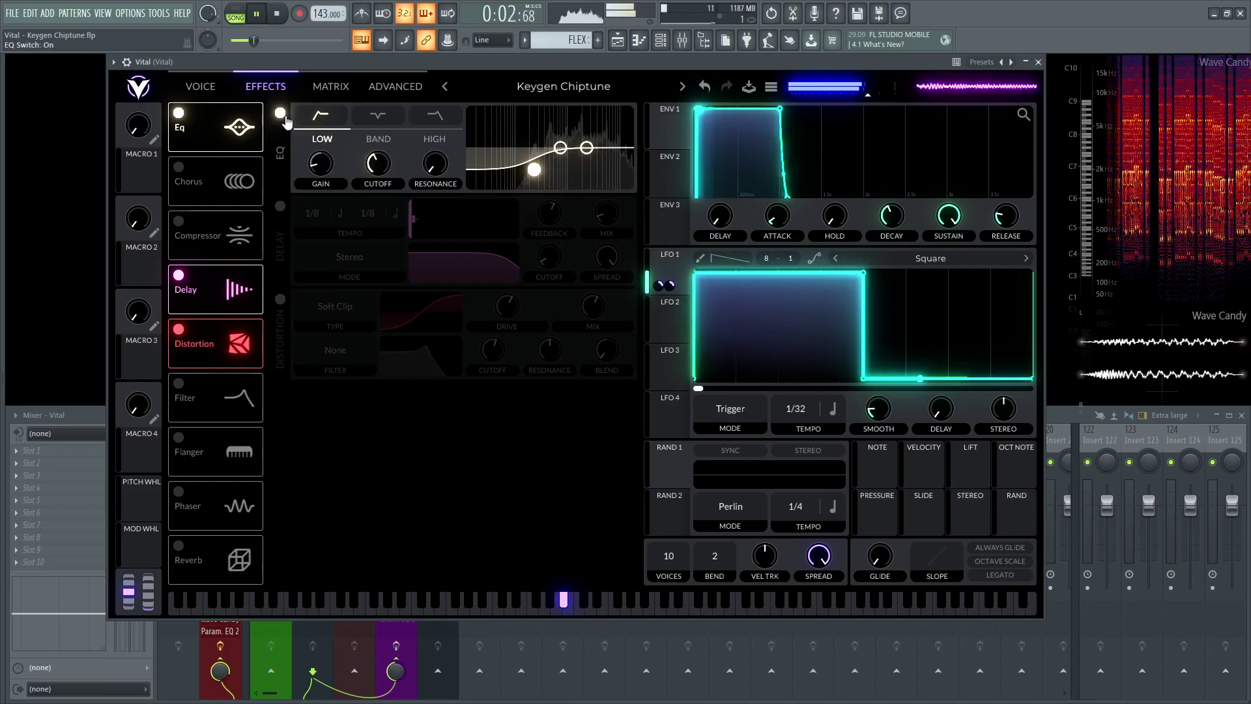
{"action": "key", "text": "space"}
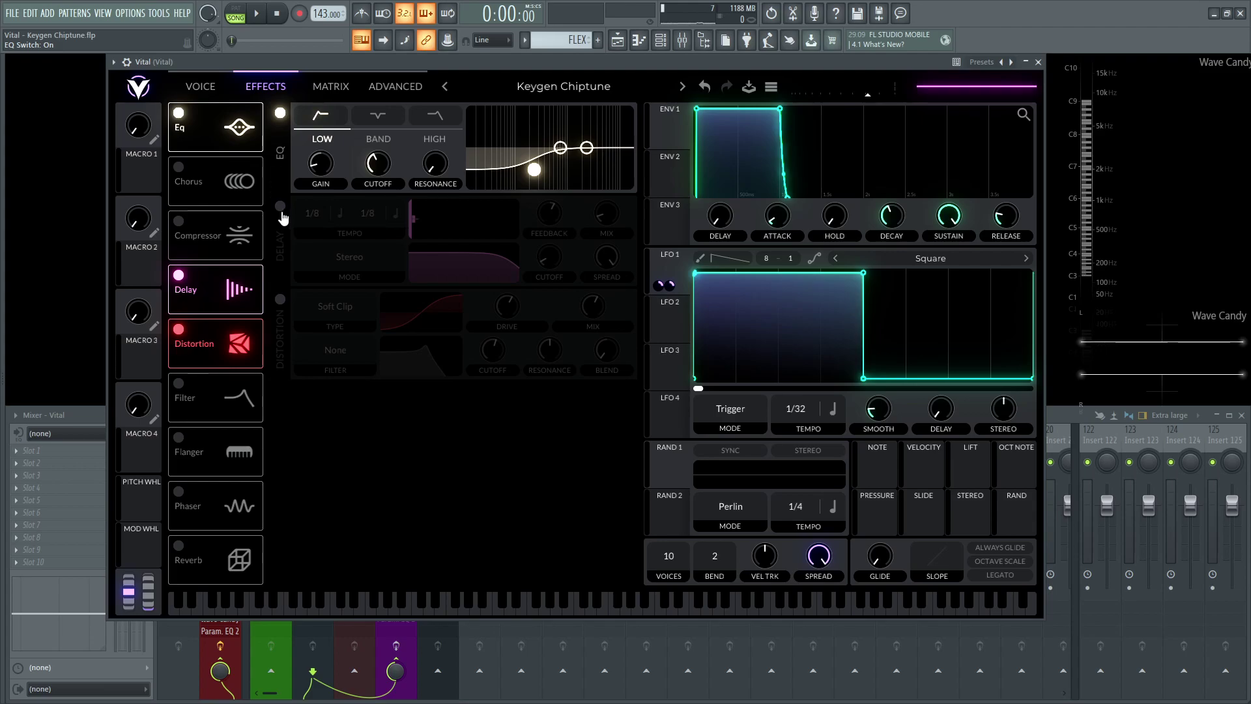
- Switch on the Delay at 1/8 timing in Stereo mode and save the project
{"action": "left_click", "coordinate": [280, 207]}
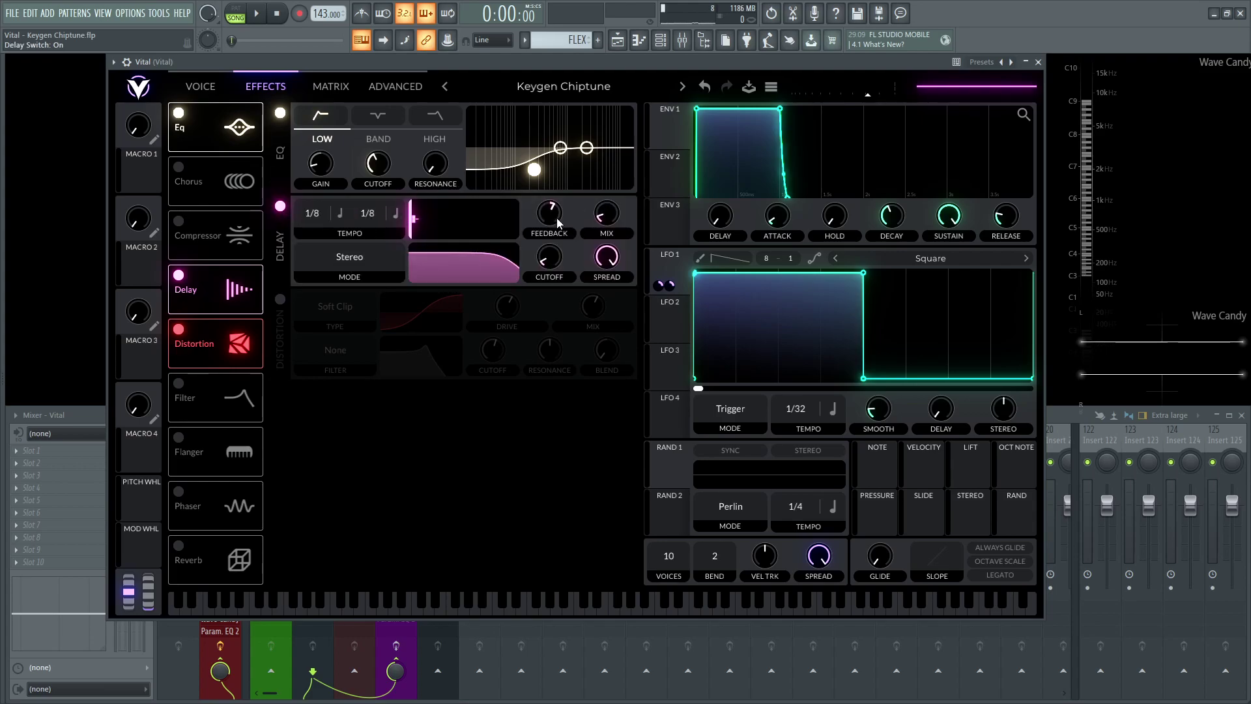
{"action": "mouse_move", "coordinate": [553, 224]}
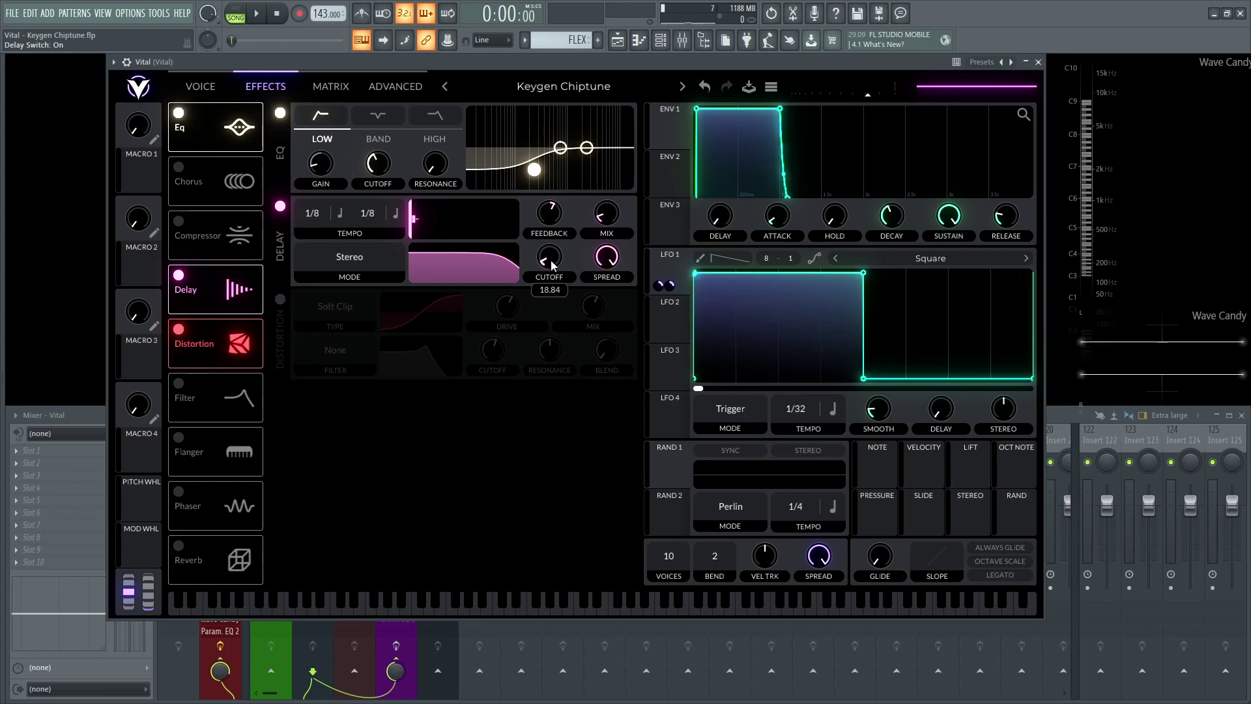
{"action": "mouse_move", "coordinate": [616, 264]}
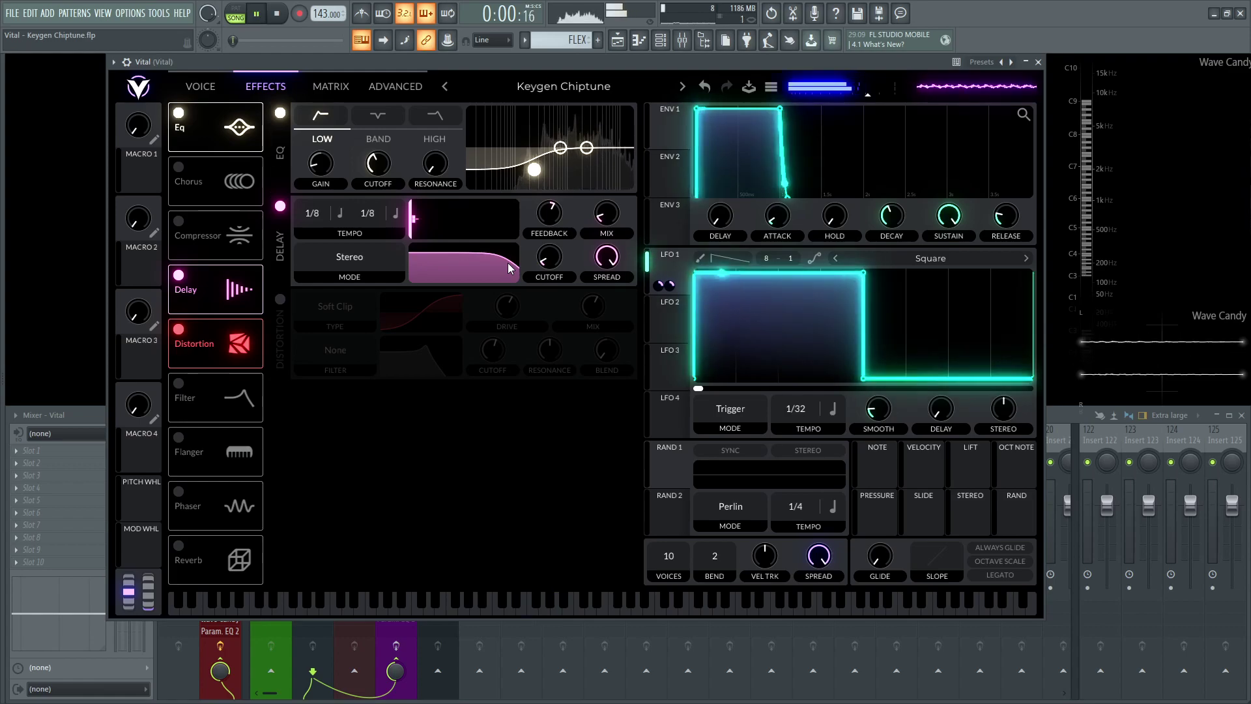
{"action": "key", "text": "ctrl+s"}
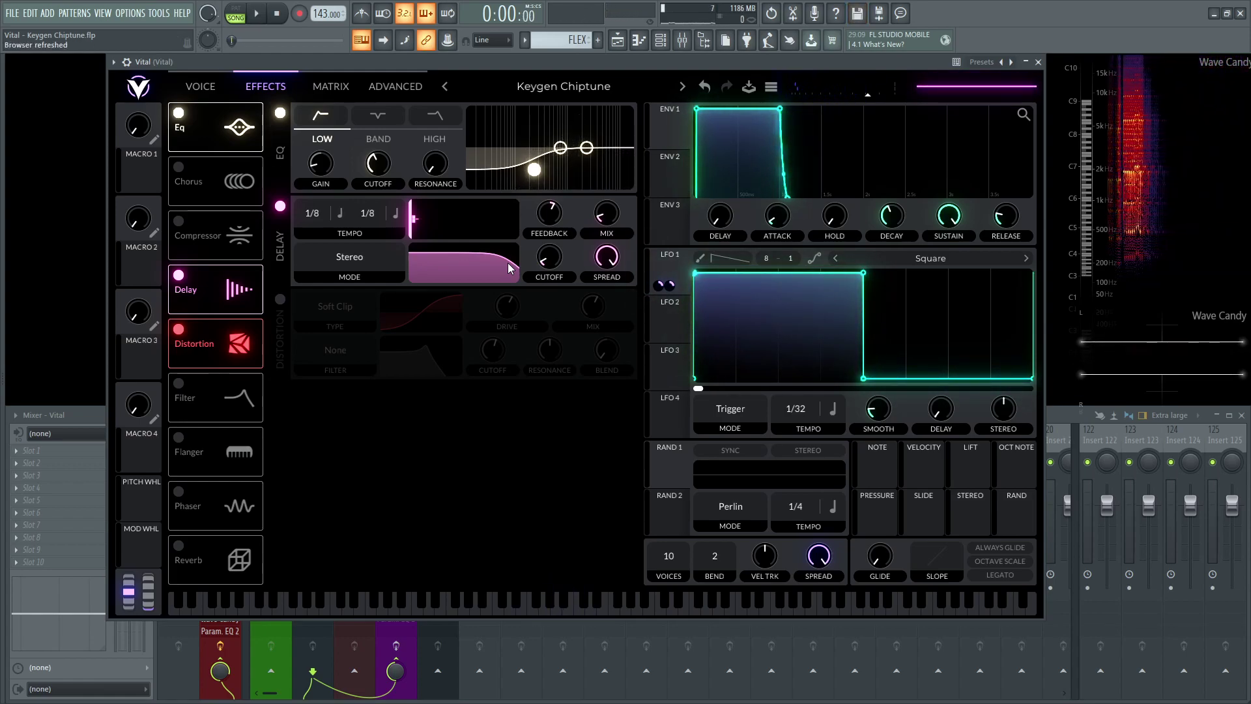
- Audition the patch, toggling the Delay off and back on to compare, leaving it enabled
{"action": "key", "text": "space"}
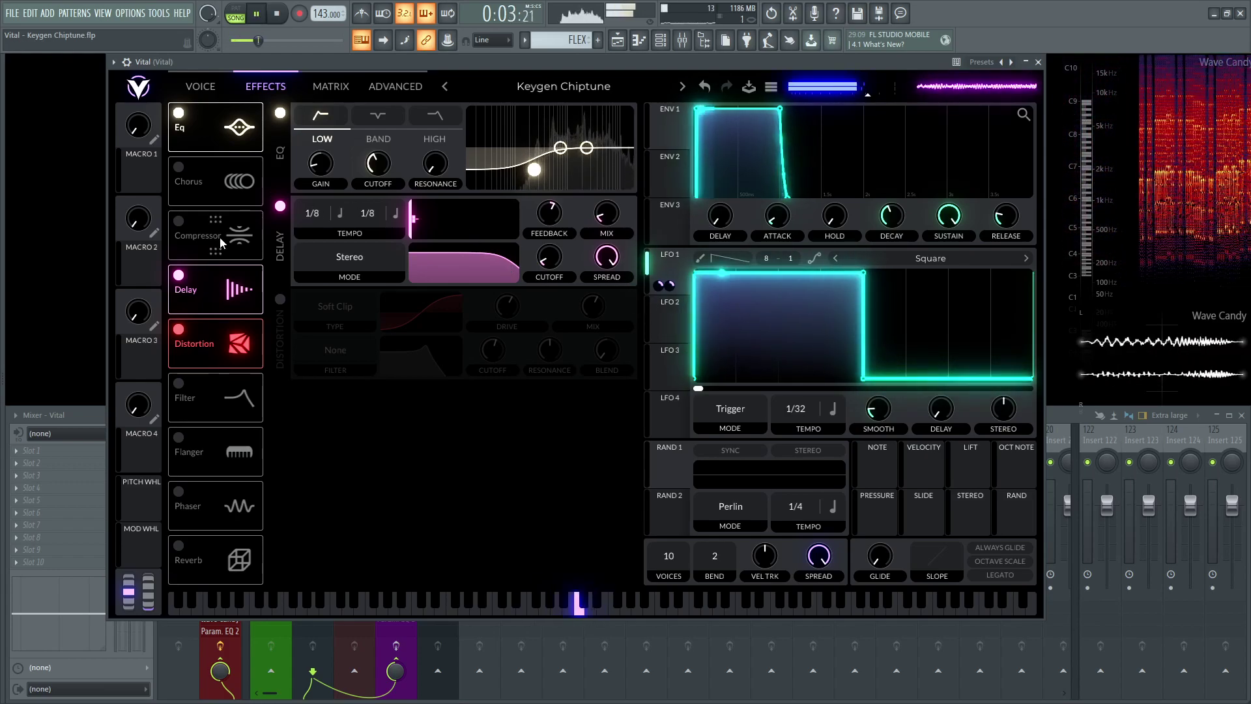
{"action": "key", "text": "space"}
{"action": "left_click", "coordinate": [280, 207]}
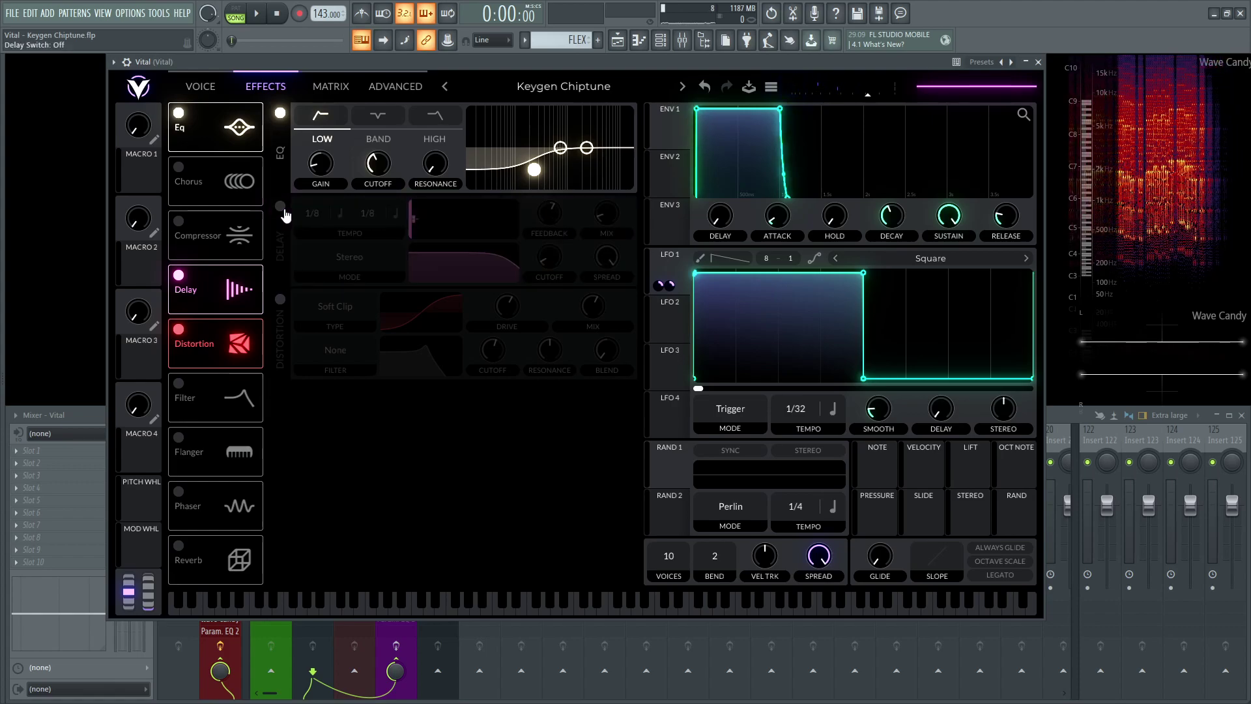
{"action": "key", "text": "space"}
{"action": "key", "text": "space"}
{"action": "key", "text": "space"}
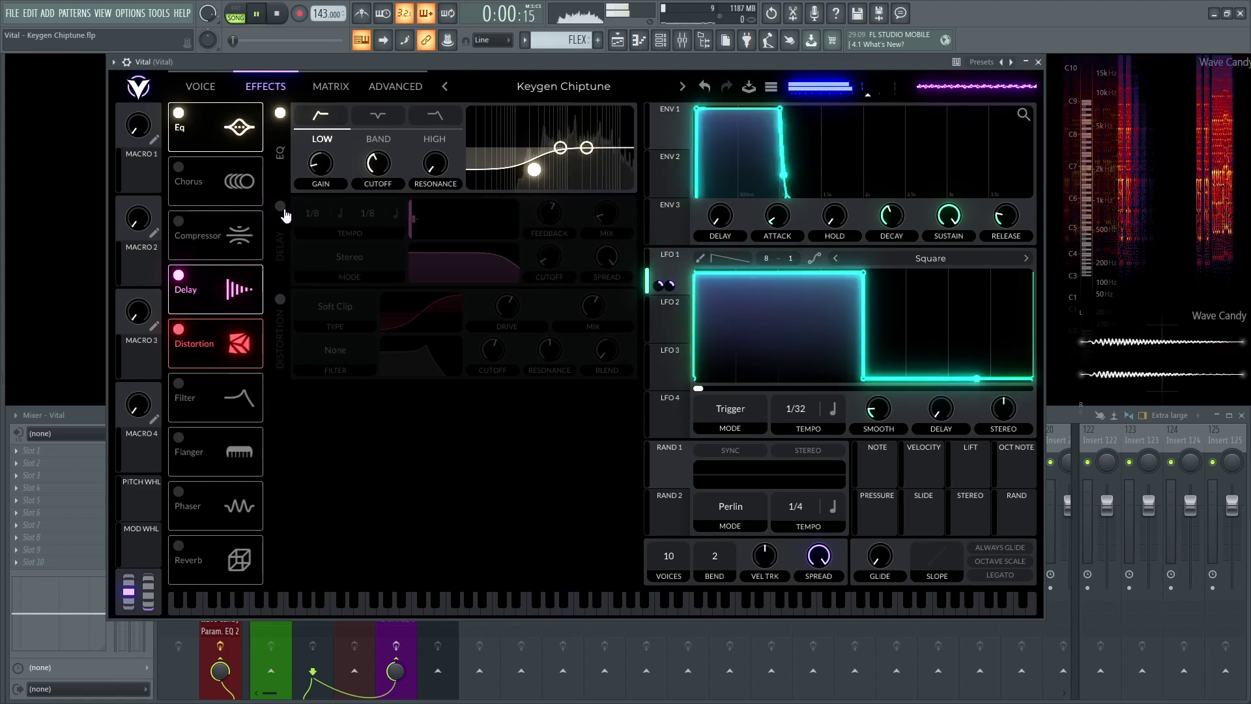
{"action": "key", "text": "space"}
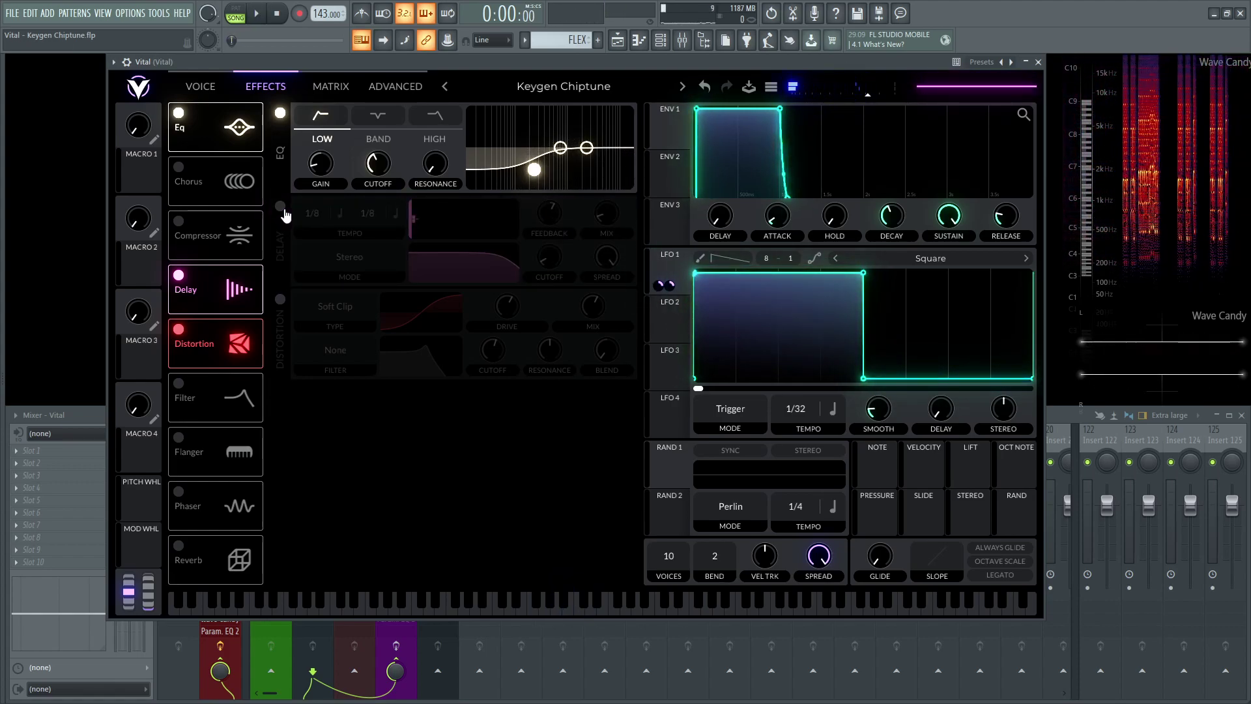
{"action": "left_click", "coordinate": [280, 207]}
{"action": "key", "text": "space"}
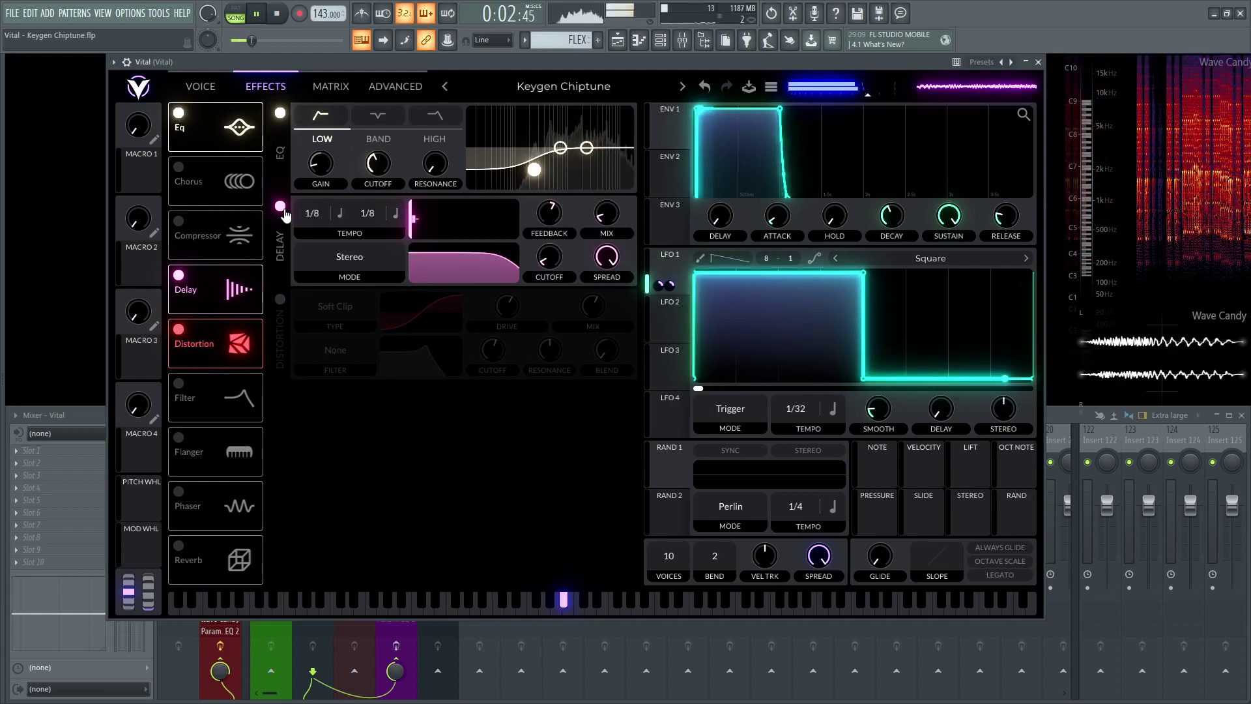
{"action": "key", "text": "space"}
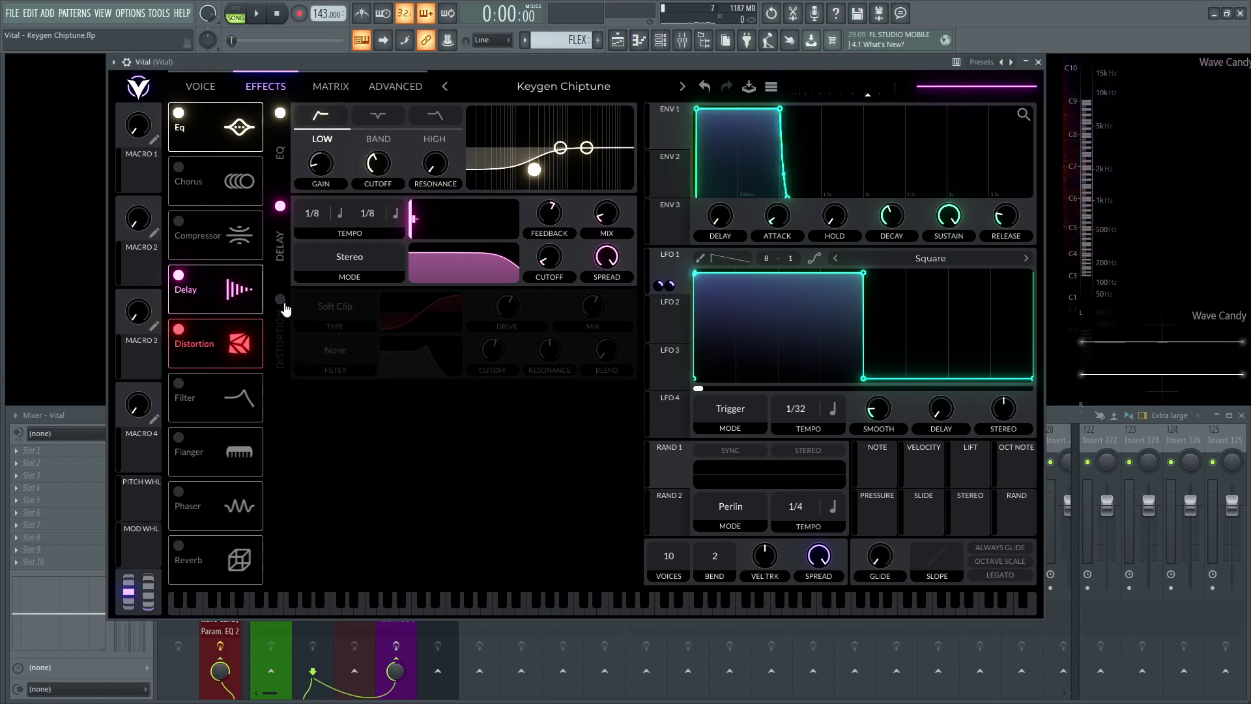
- Enable the Soft Clip Distortion, toggling it off and on during playback to compare
{"action": "left_click", "coordinate": [281, 301]}
{"action": "key", "text": "space"}
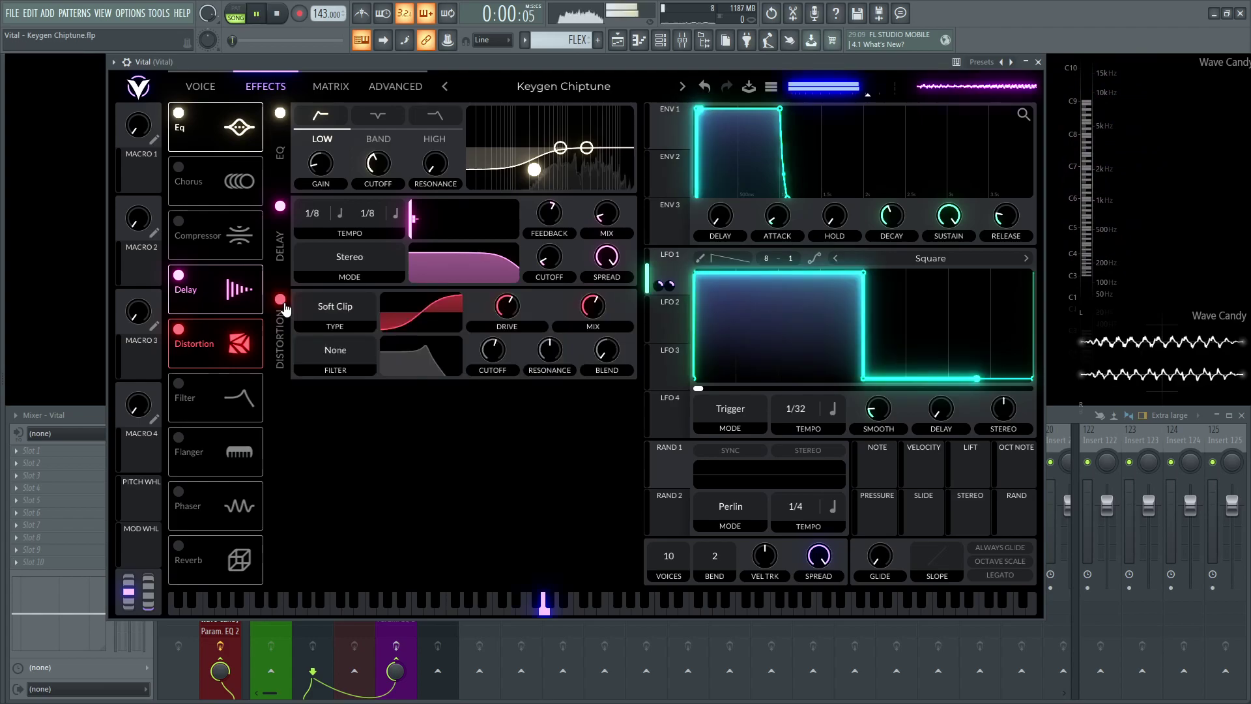
{"action": "left_click", "coordinate": [281, 301]}
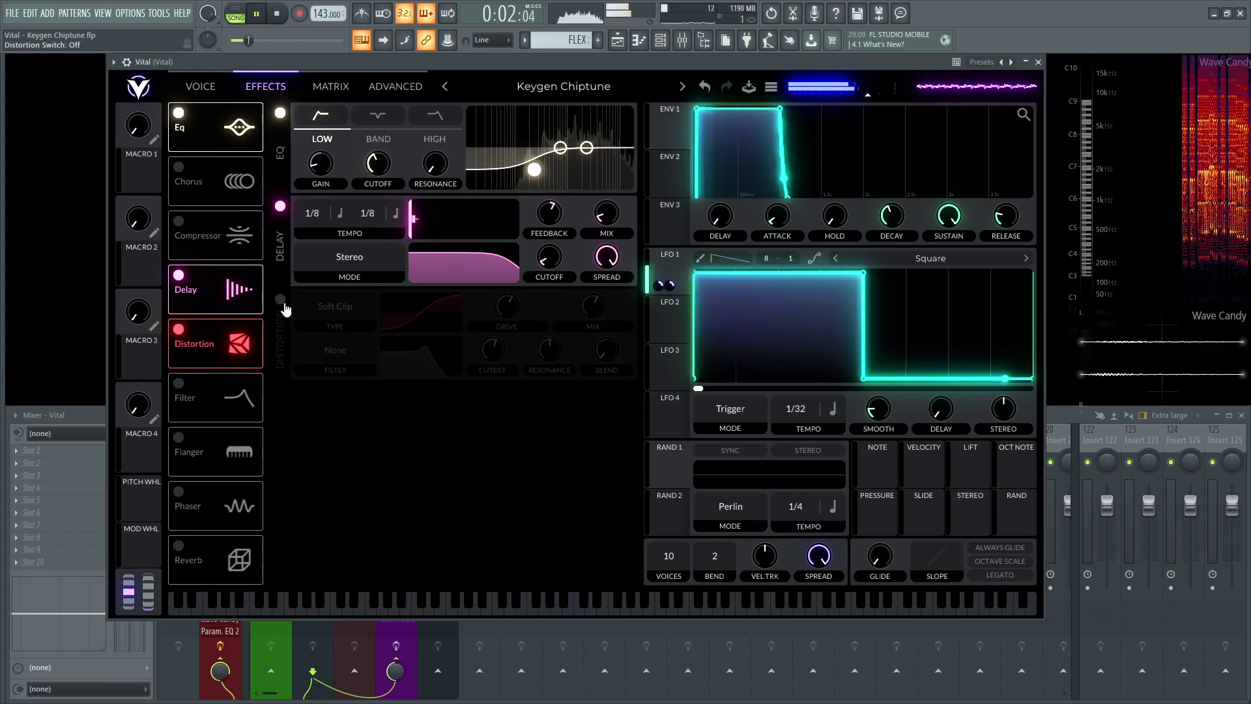
{"action": "left_click", "coordinate": [281, 301]}
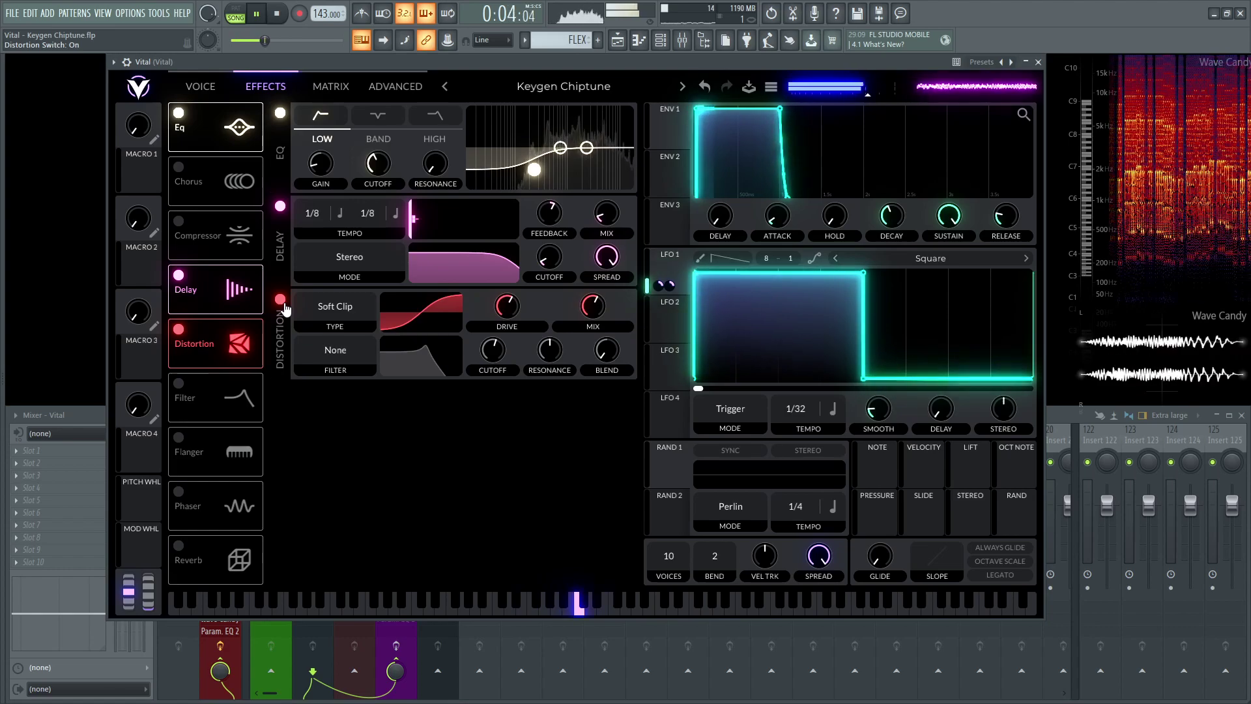
{"action": "key", "text": "space"}
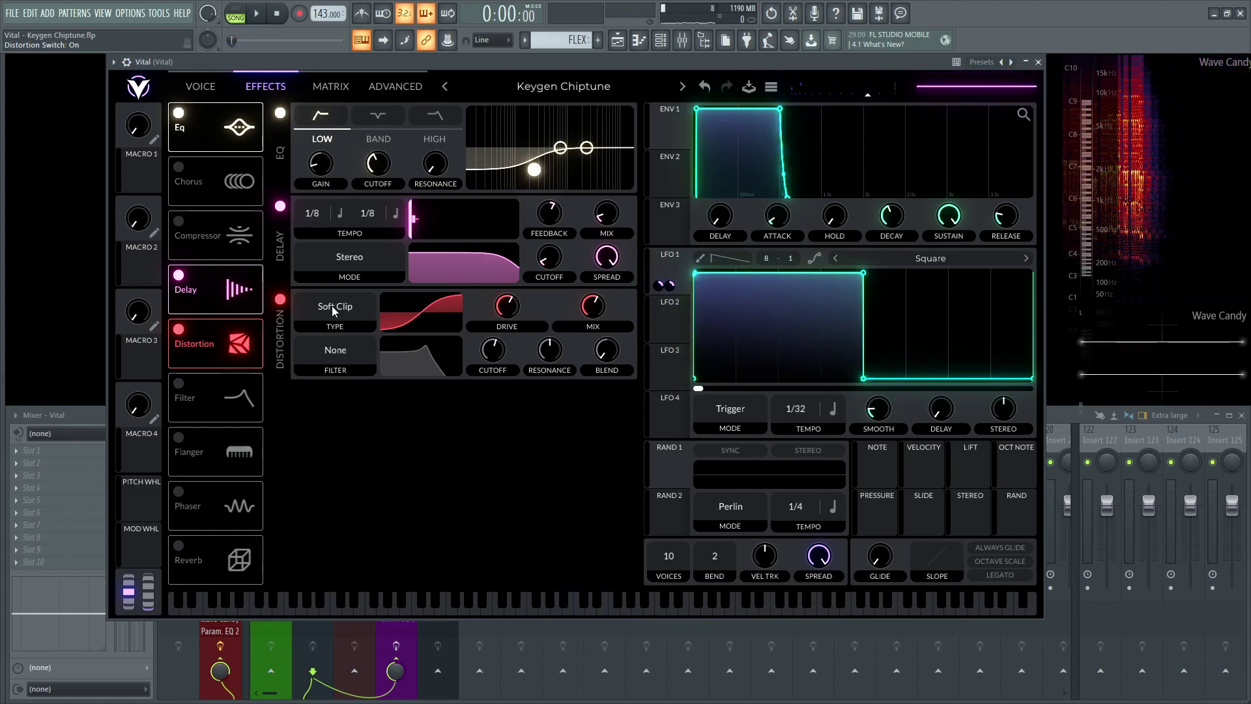
- Check the drive of about 5.9 dB and mix near 0.58, then audition
{"action": "mouse_move", "coordinate": [514, 314]}
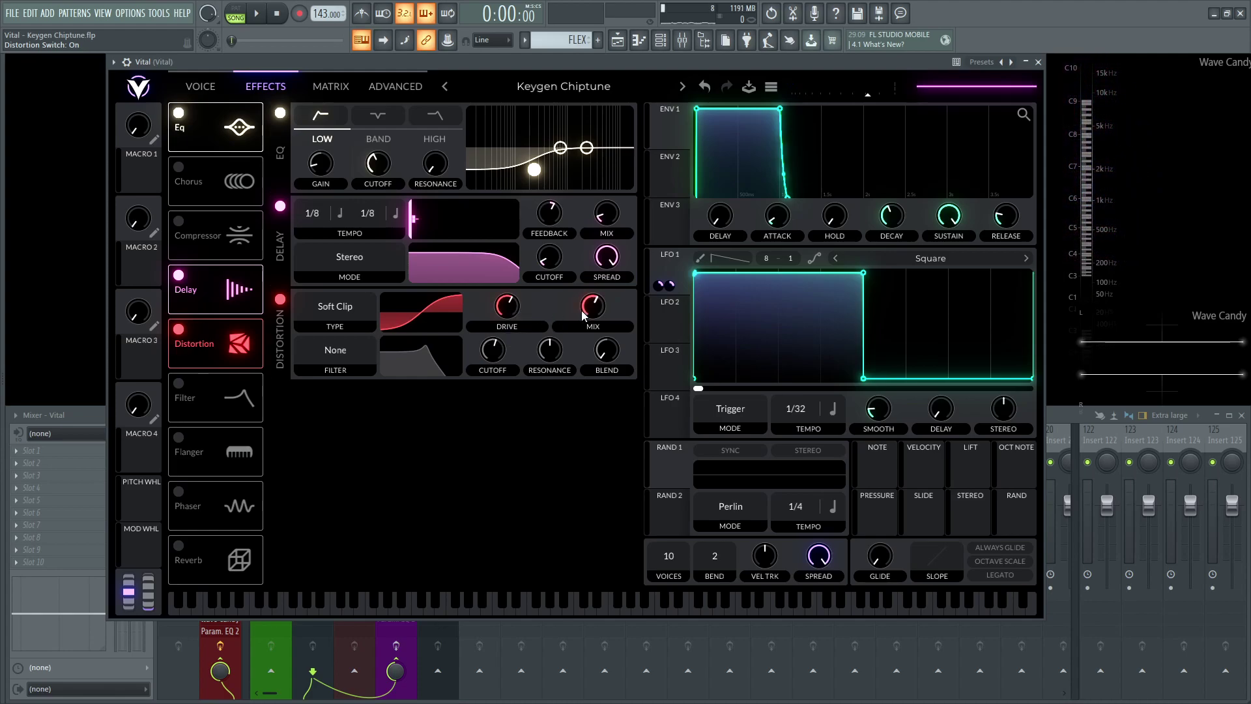
{"action": "mouse_move", "coordinate": [597, 316]}
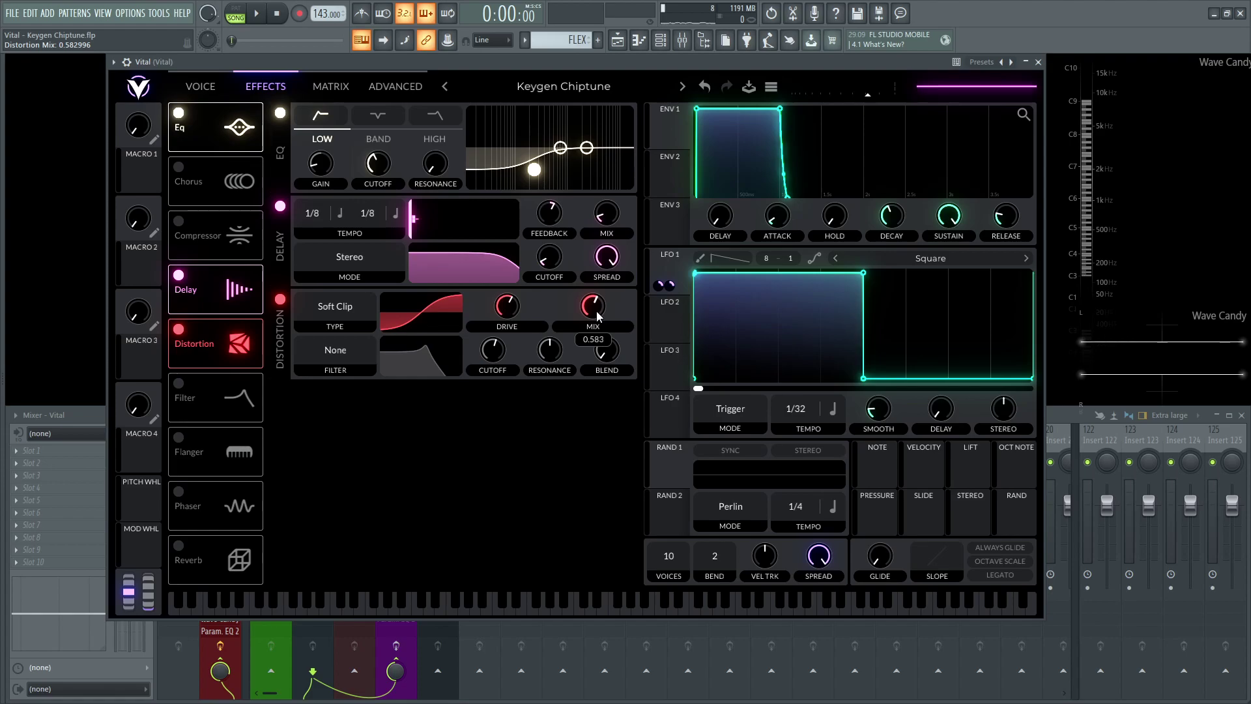
{"action": "key", "text": "space"}
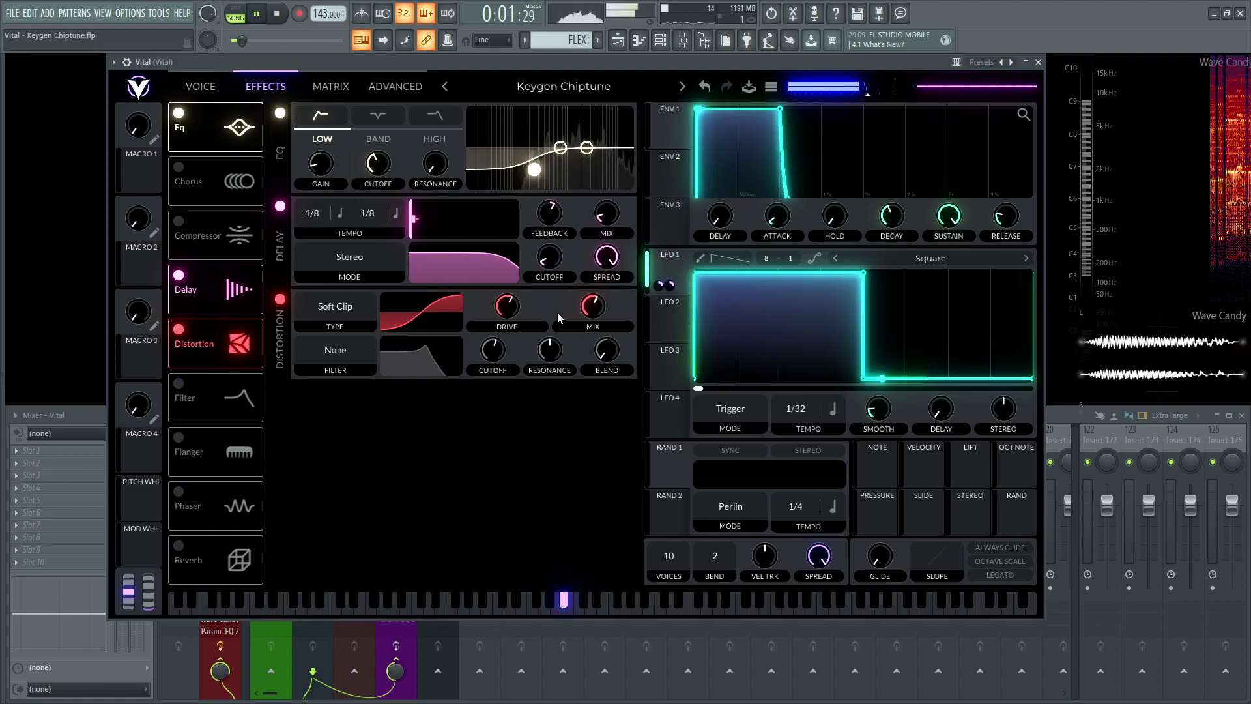
{"action": "key", "text": "space"}
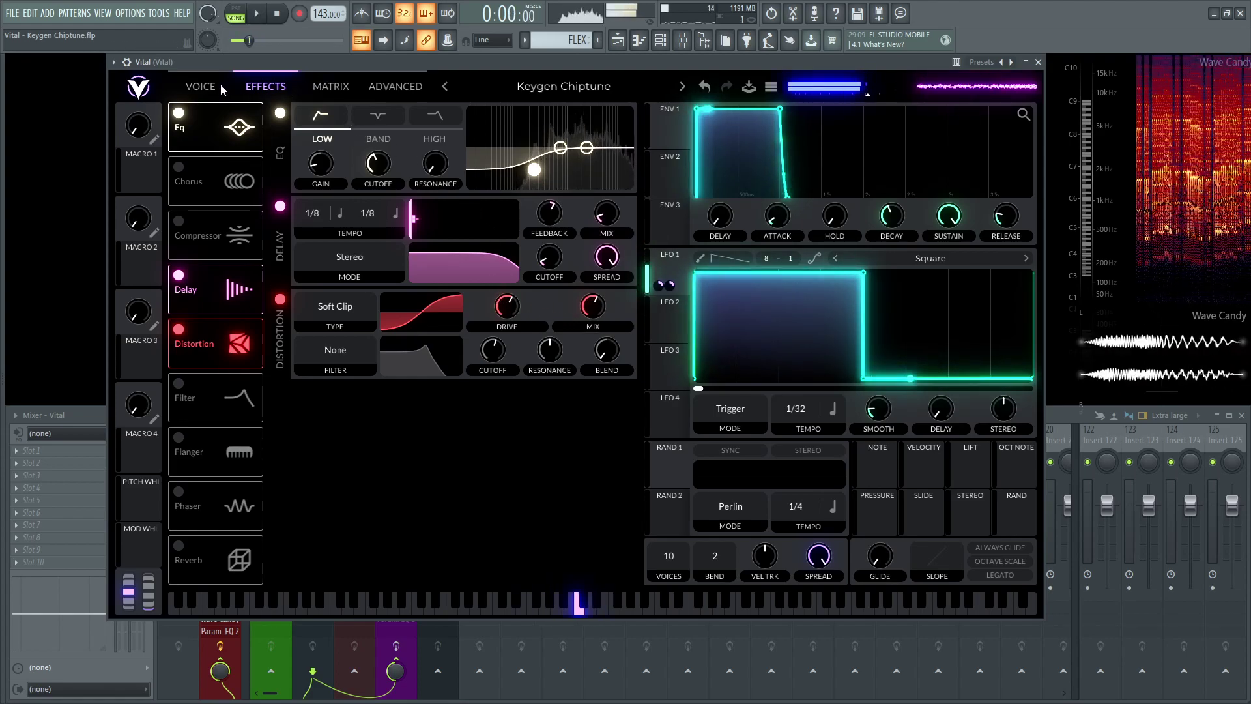
- On the Voice page, raise the glide time to about 0.055 seconds while playing
{"action": "left_click", "coordinate": [200, 86]}
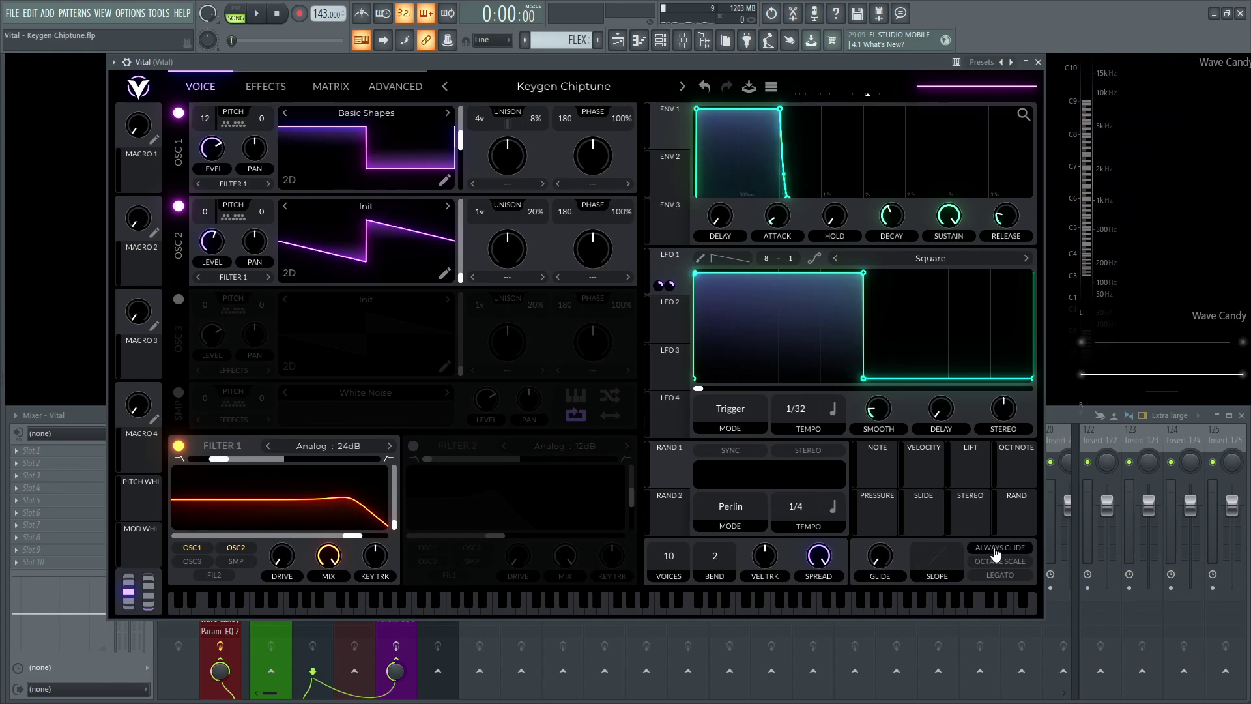
{"action": "left_click_drag", "start_coordinate": [878, 568], "coordinate": [874, 541]}
{"action": "key", "text": "space"}
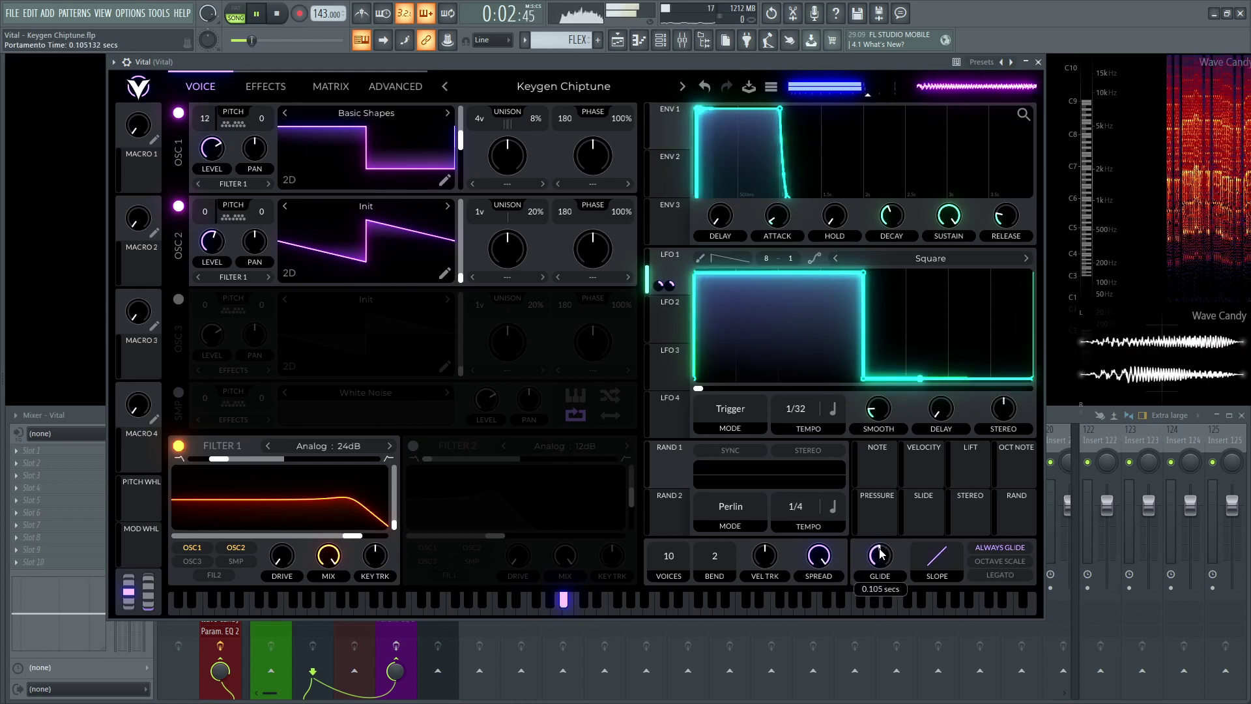
{"action": "scroll", "coordinate": [880, 564], "scroll_direction": "up", "scroll_amount": 2}
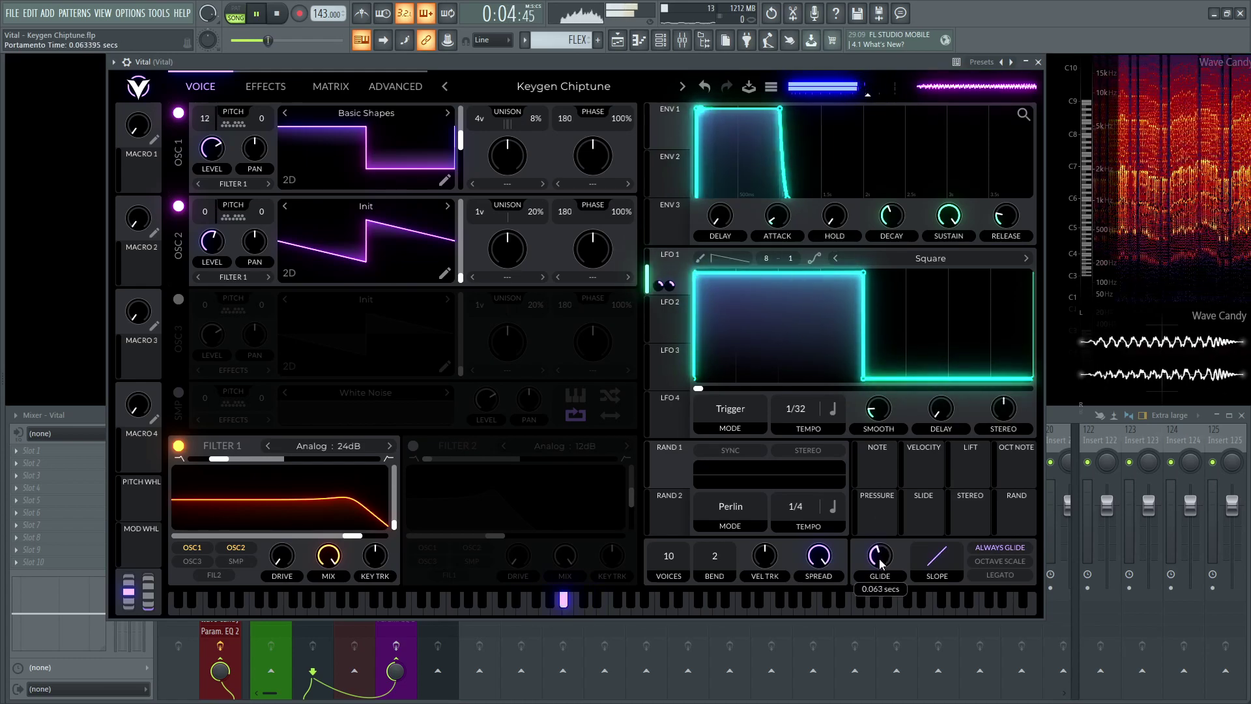
{"action": "scroll", "coordinate": [879, 565], "scroll_direction": "down", "scroll_amount": 1}
- Switch off Always Glide and bring the FL Studio Mixer forward with F9
{"action": "key", "text": "space"}
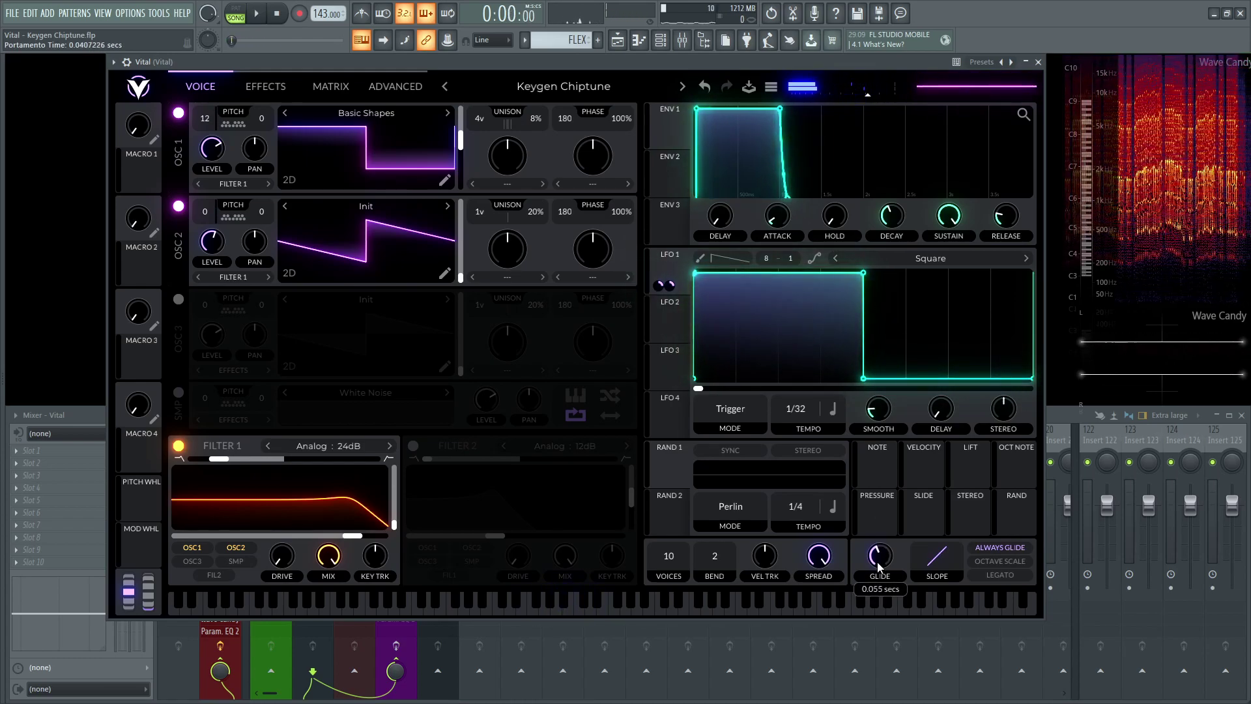
{"action": "left_click", "coordinate": [984, 549]}
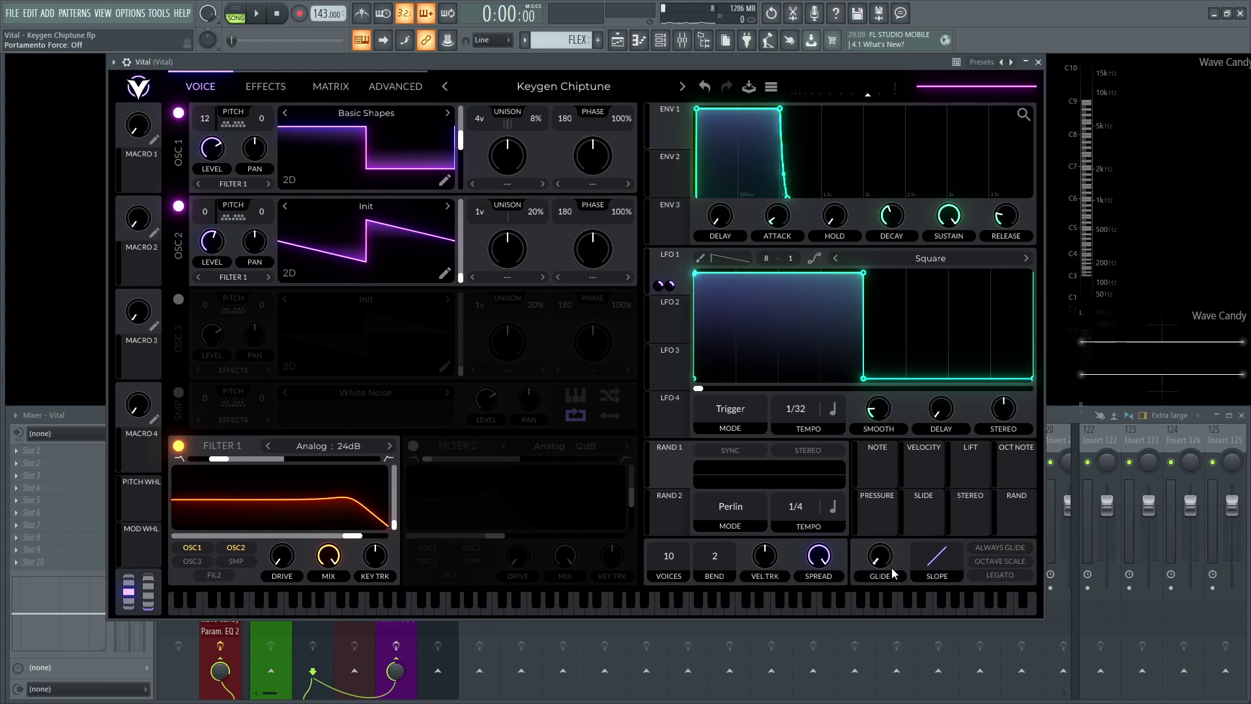
{"action": "key", "text": "F9"}
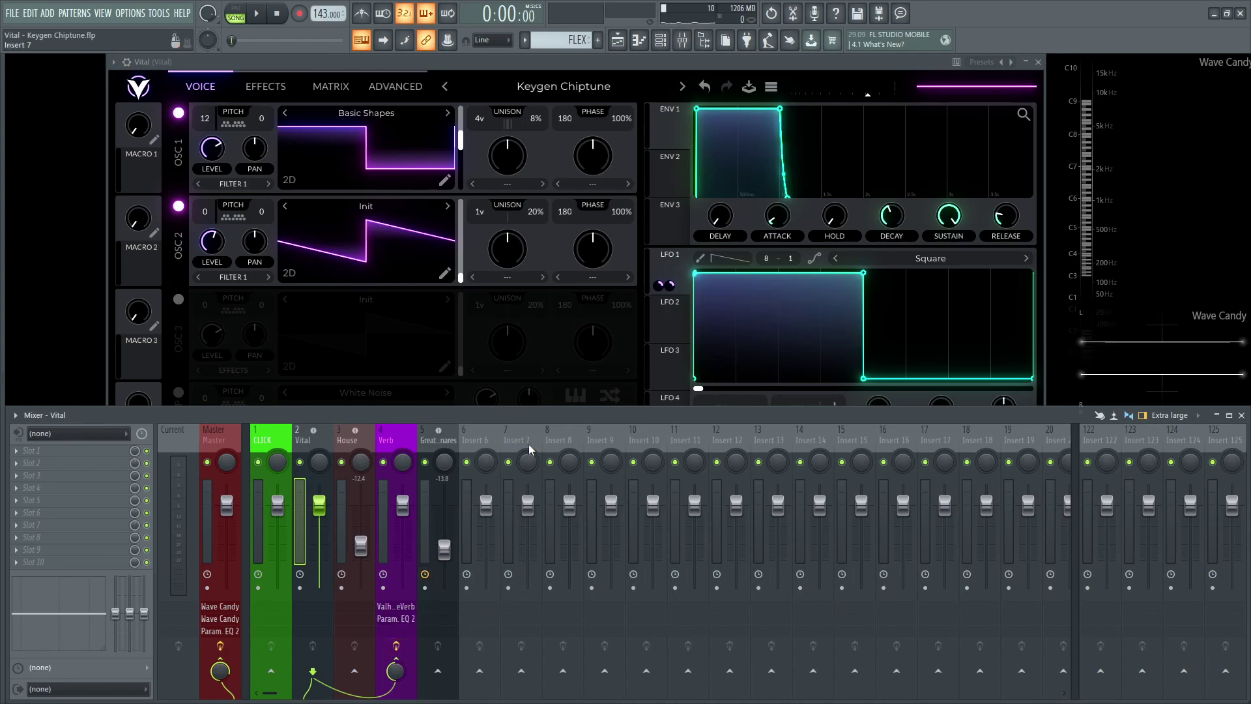
- In the Playlist, unmute the House track during playback, then bring Vital back to the front
{"action": "key", "text": "F5"}
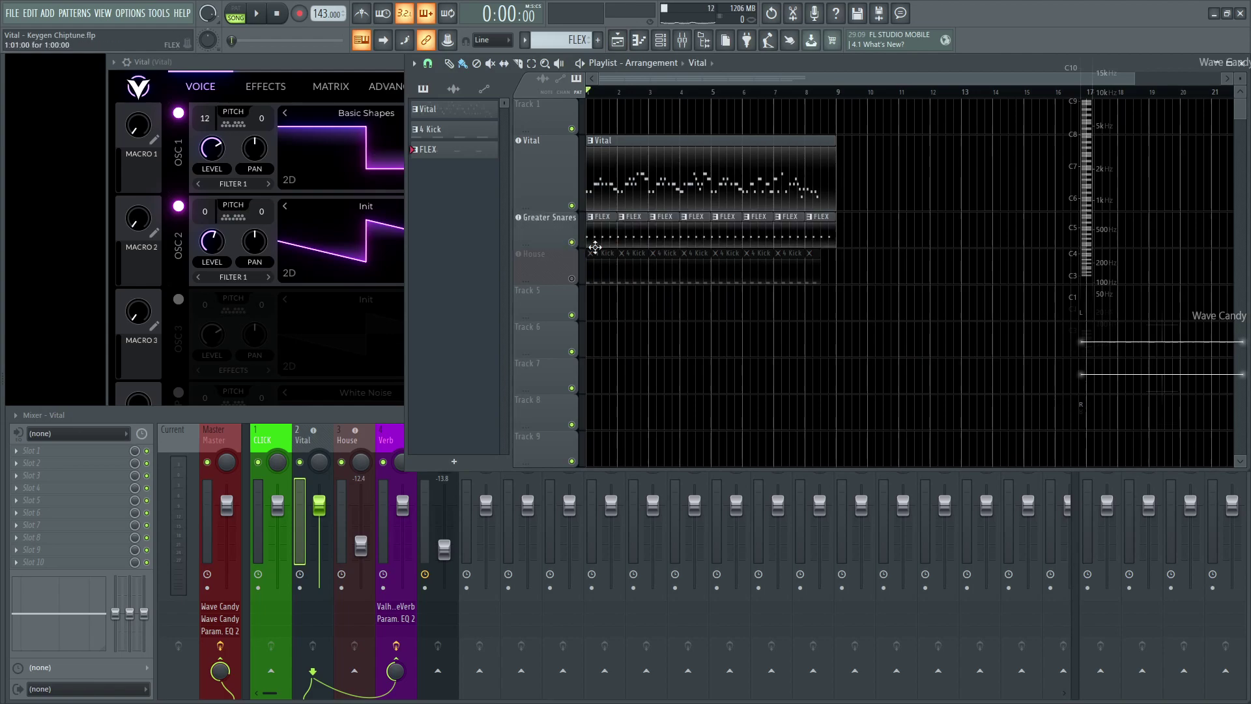
{"action": "key", "text": "space"}
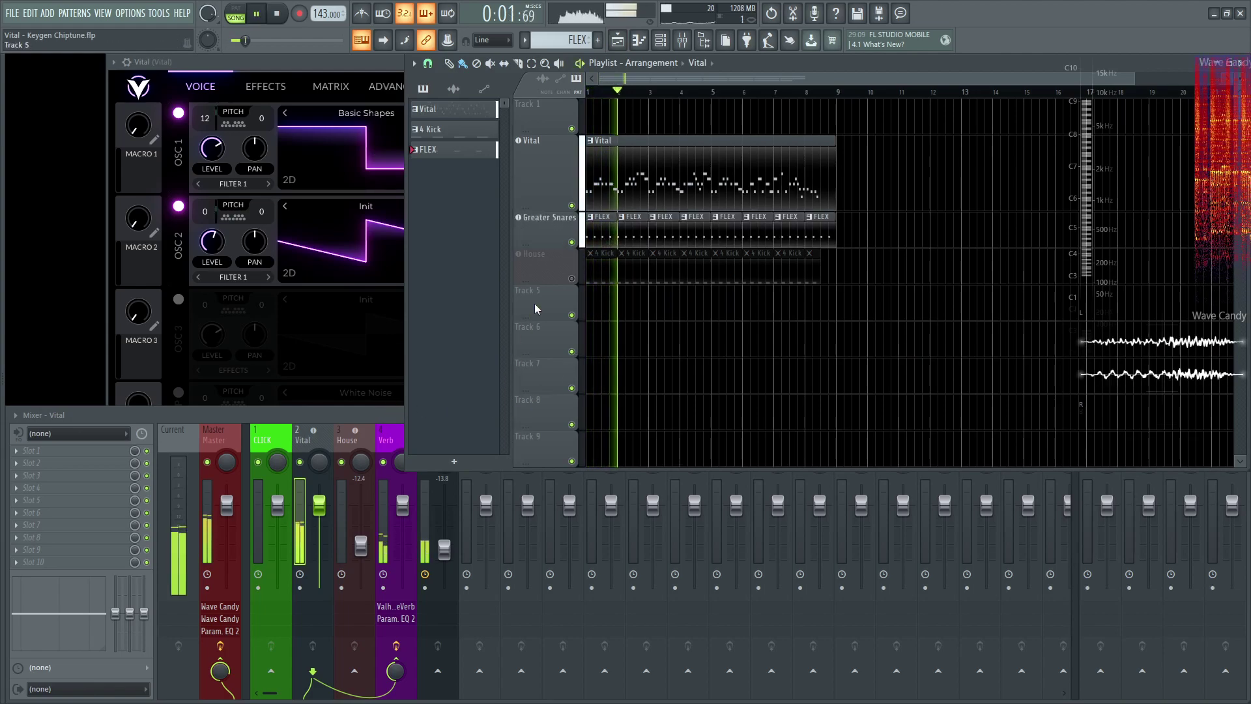
{"action": "key", "text": "space"}
{"action": "left_click", "coordinate": [572, 279]}
{"action": "key", "text": "space"}
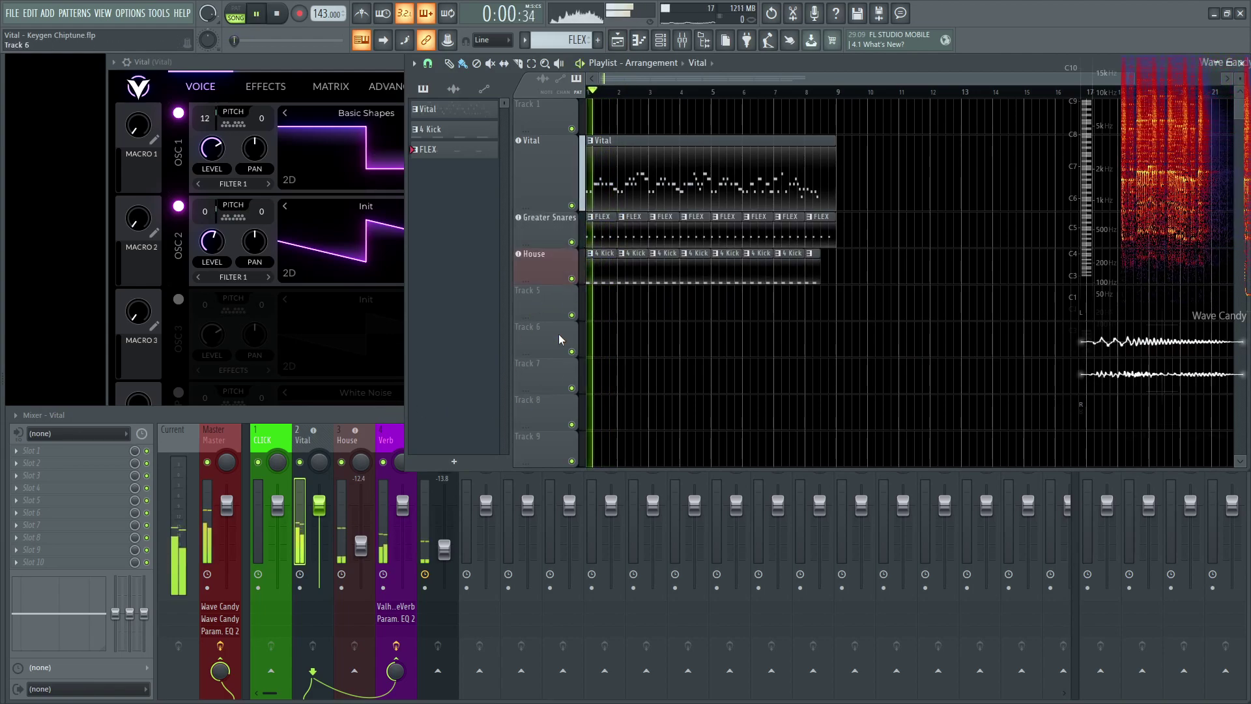
{"action": "left_click_drag", "start_coordinate": [416, 467], "coordinate": [416, 404]}
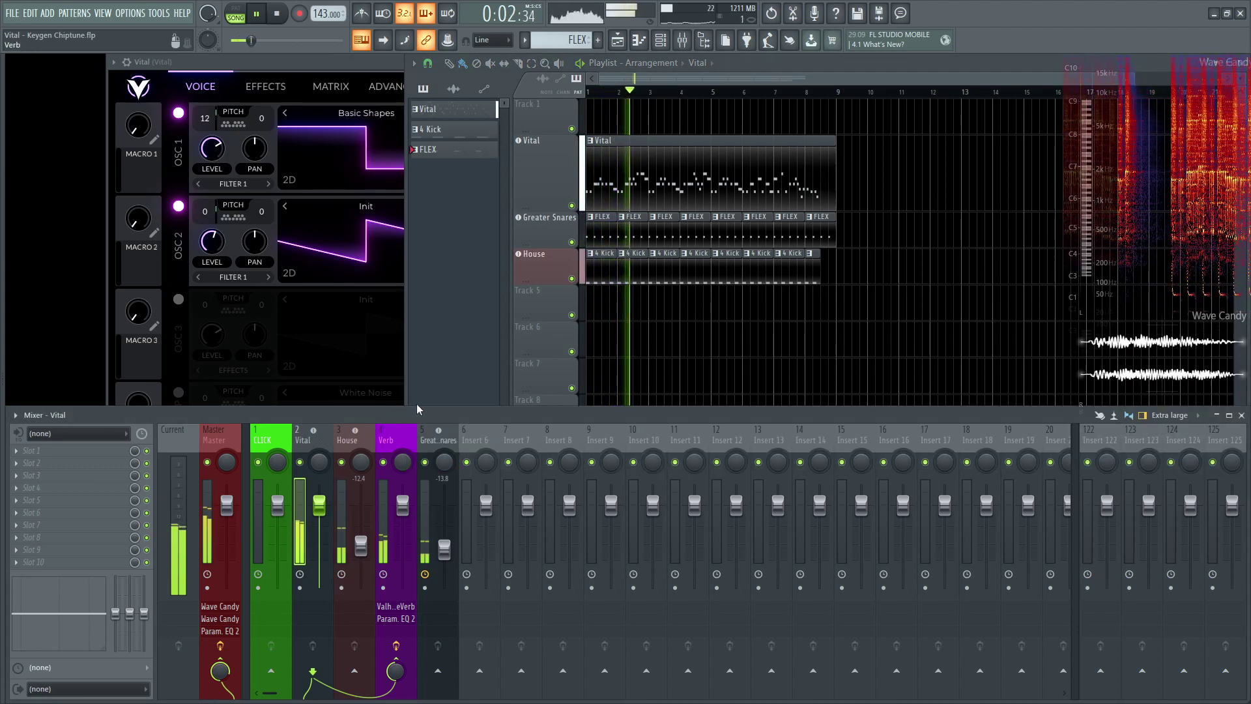
{"action": "left_click", "coordinate": [381, 60]}
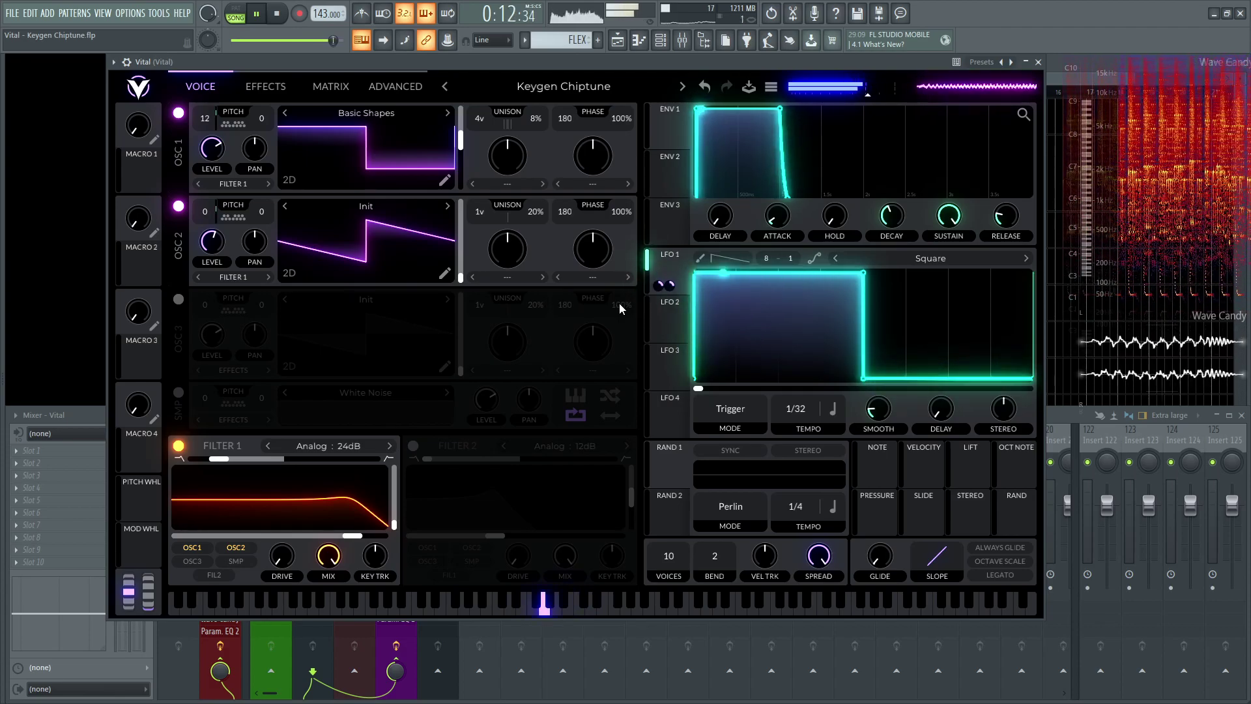
{"action": "key", "text": "space"}
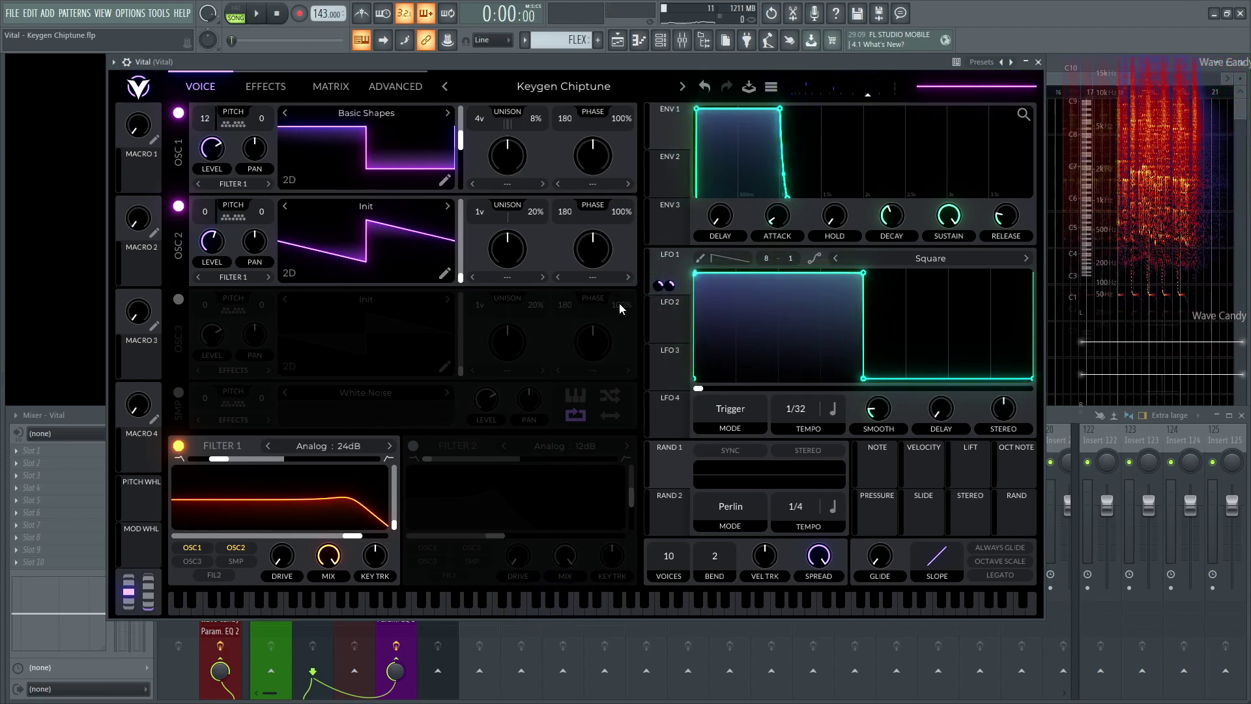